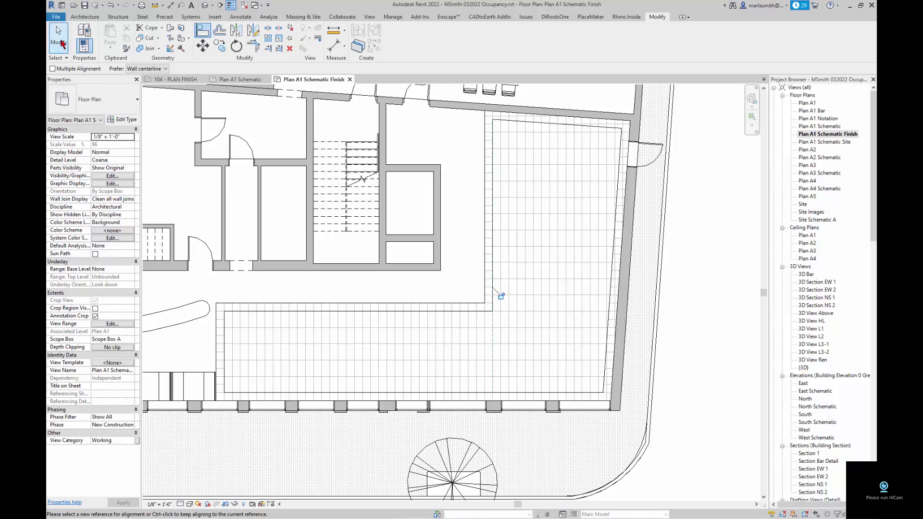
Step: Edit the floor's split face boundary, sketching a vertical edge about 33' long and a horizontal upper edge aligned with the tile grid
{"action": "left_click", "coordinate": [58, 38]}
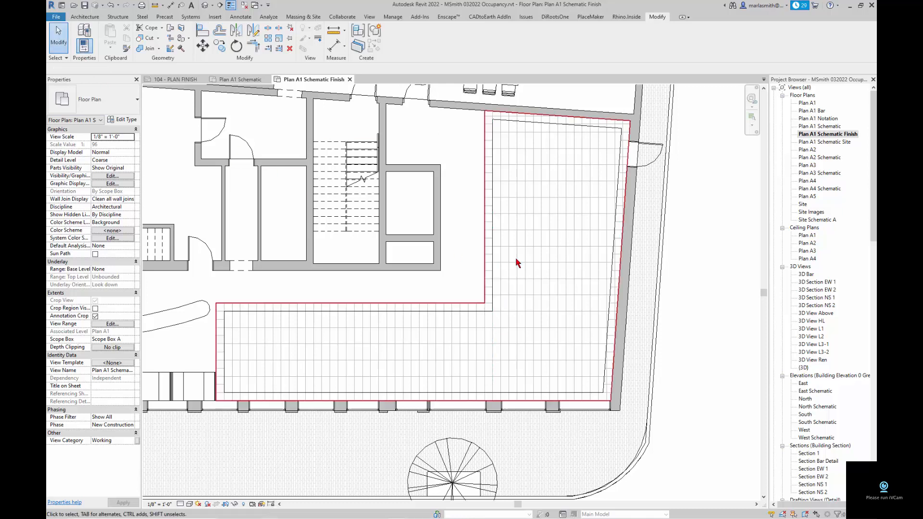
{"action": "double_click", "coordinate": [615, 263]}
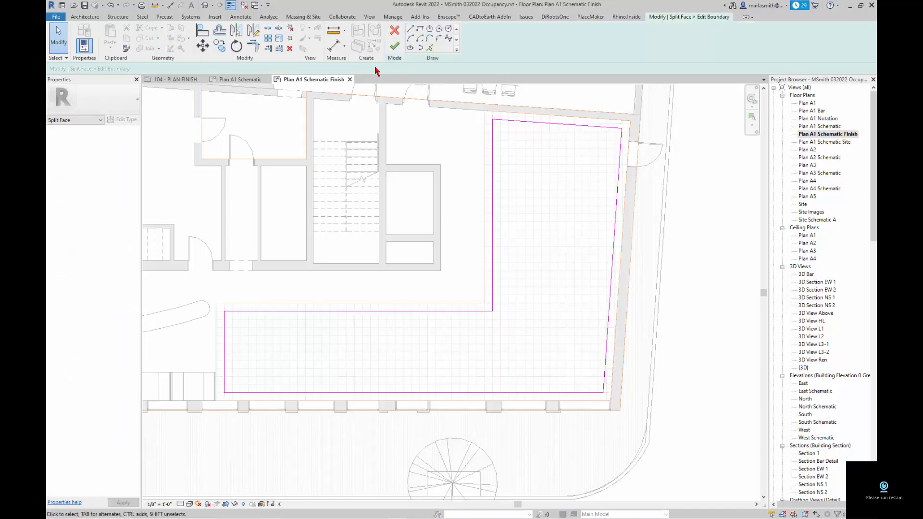
{"action": "left_click", "coordinate": [410, 28]}
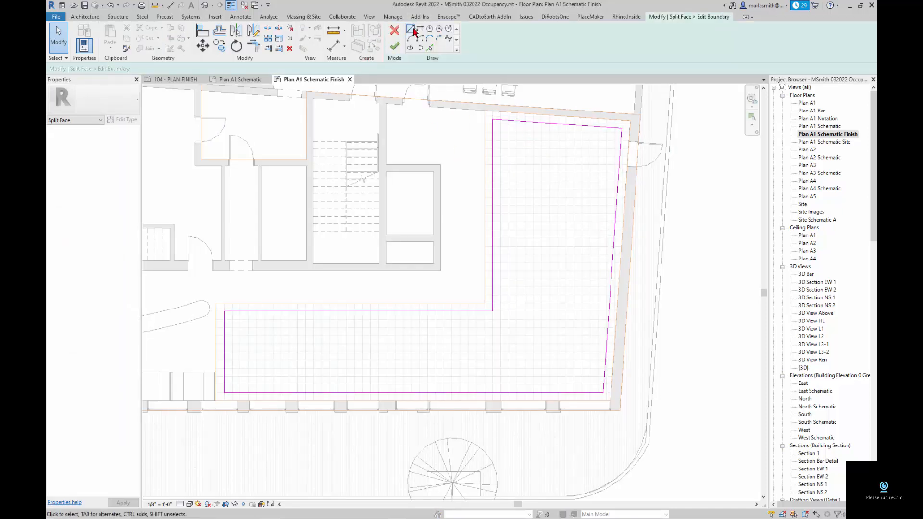
{"action": "left_click", "coordinate": [603, 393]}
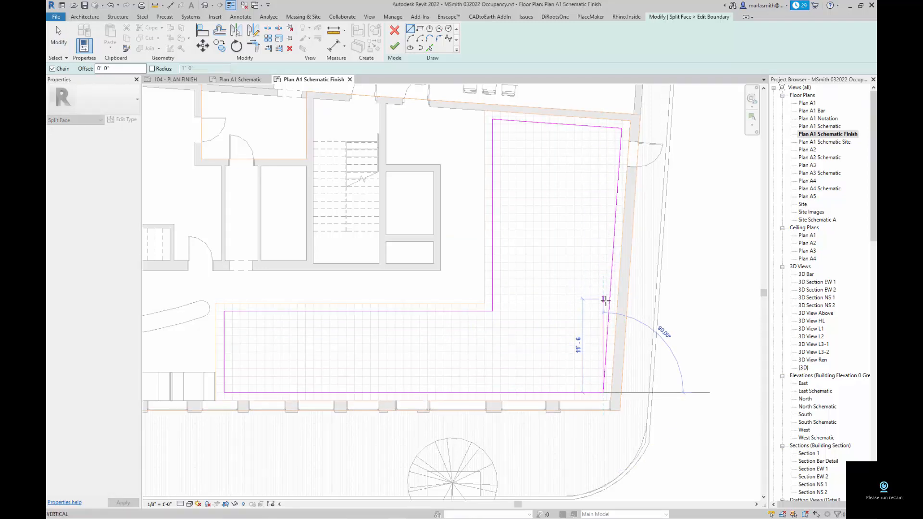
{"action": "key", "text": "Escape"}
{"action": "left_click", "coordinate": [603, 393]}
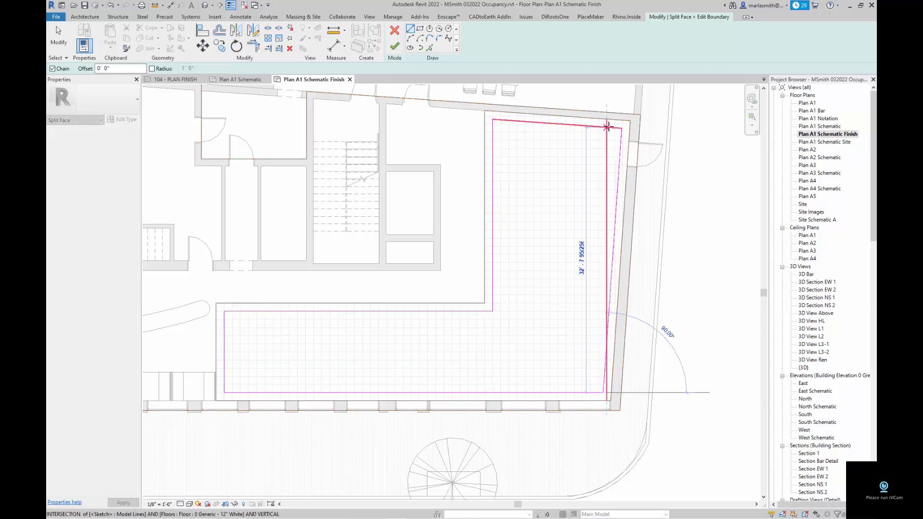
{"action": "scroll", "coordinate": [608, 126], "scroll_direction": "up", "scroll_amount": 2}
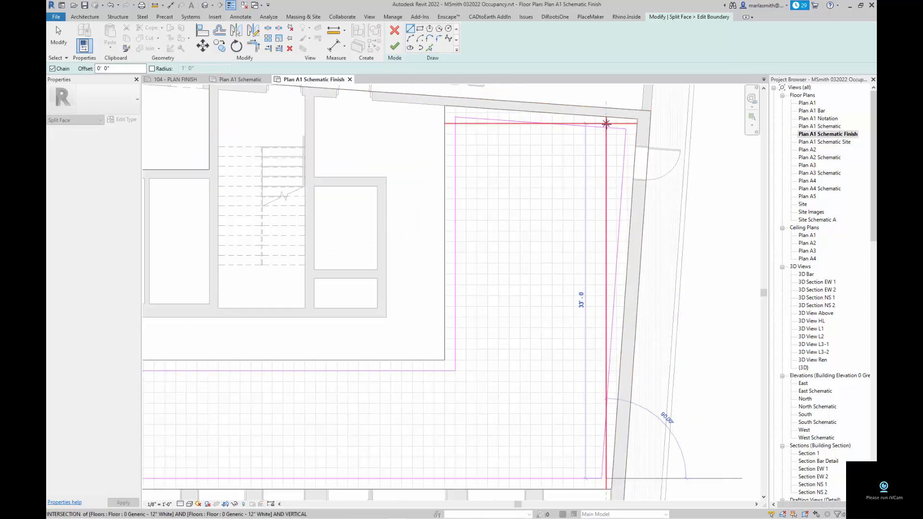
{"action": "left_click", "coordinate": [606, 124]}
{"action": "left_click", "coordinate": [456, 123]}
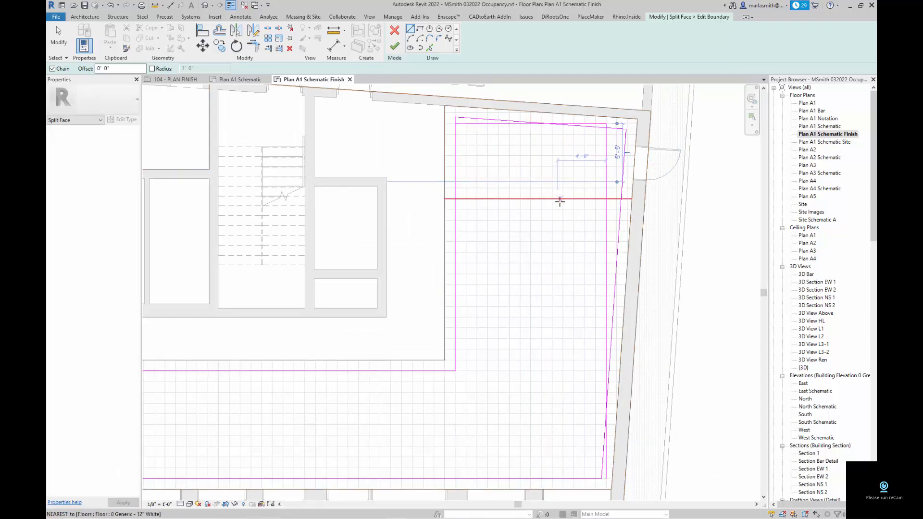
{"action": "key", "text": "Escape"}
{"action": "key", "text": "Escape"}
Step: Delete the two old slanted boundary lines along the right and upper sides of the split face sketch
{"action": "left_click", "coordinate": [624, 143]}
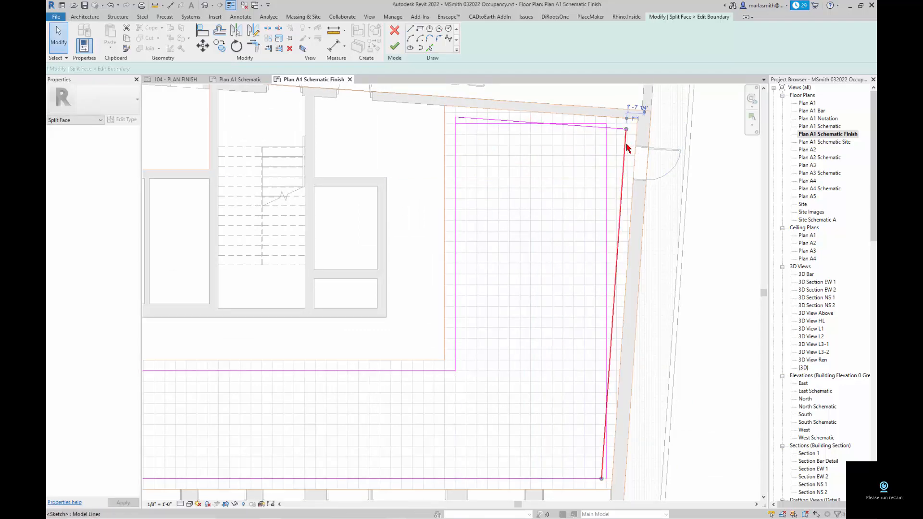
{"action": "key", "text": "Delete"}
{"action": "left_click", "coordinate": [623, 128]}
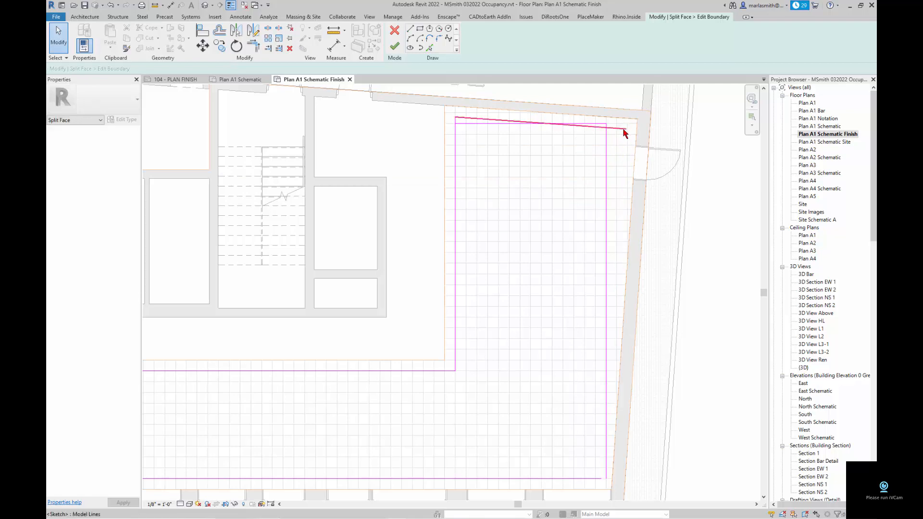
{"action": "key", "text": "Delete"}
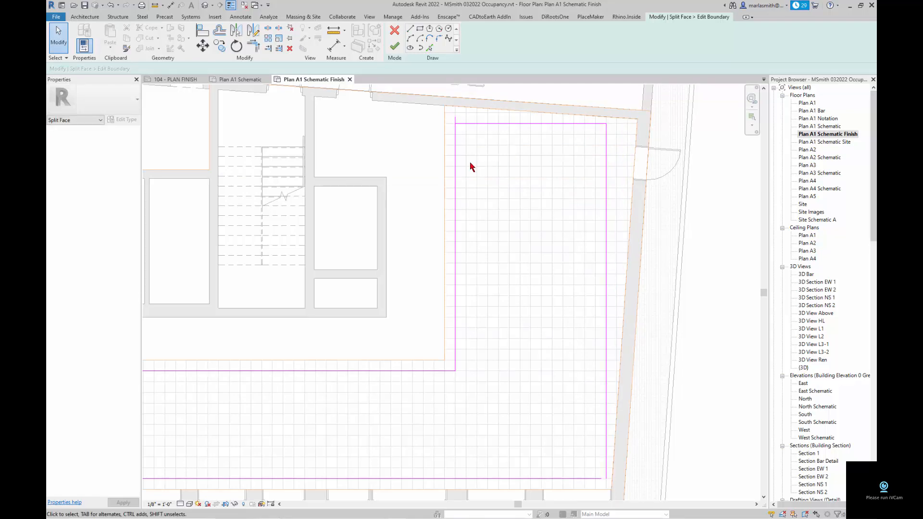
Step: Trim the boundary lines to closed corners at the upper left and lower right, and finish the split face sketch
{"action": "key", "text": "t"}
{"action": "key", "text": "r"}
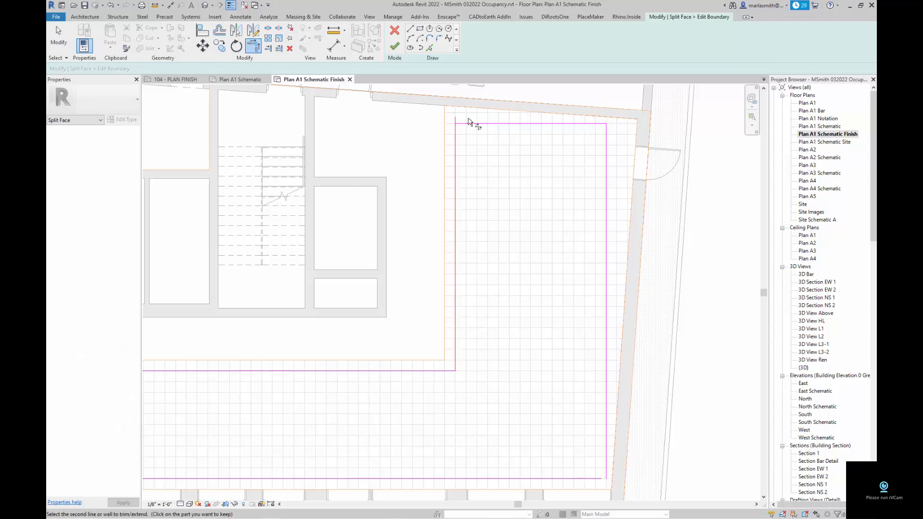
{"action": "scroll", "coordinate": [469, 124], "scroll_direction": "down", "scroll_amount": 2}
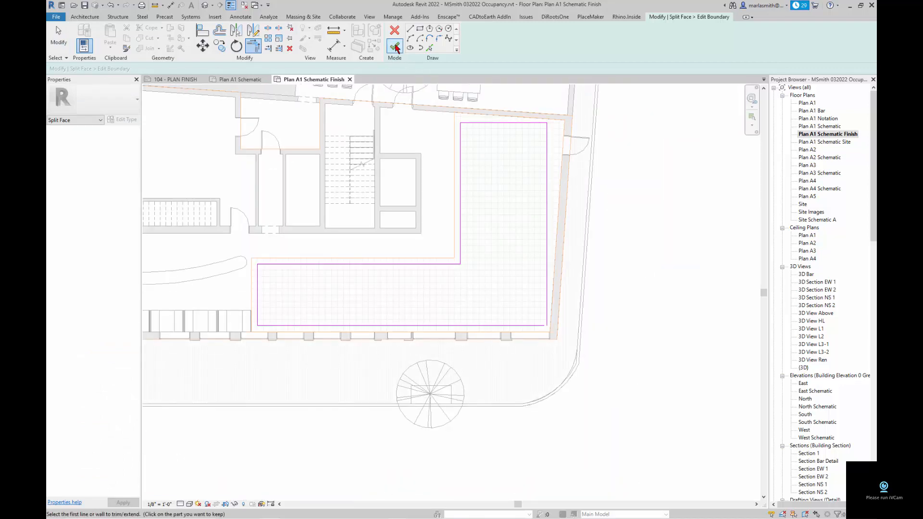
{"action": "left_click", "coordinate": [394, 46]}
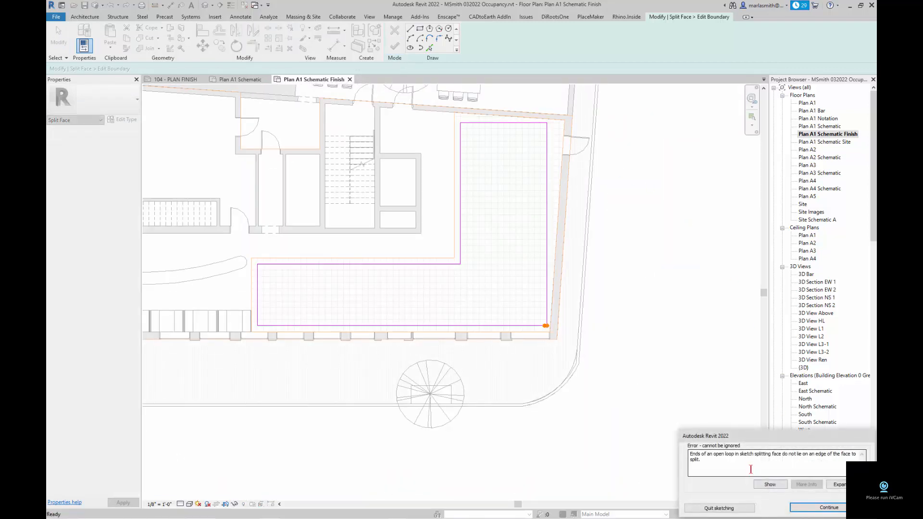
{"action": "left_click", "coordinate": [824, 508]}
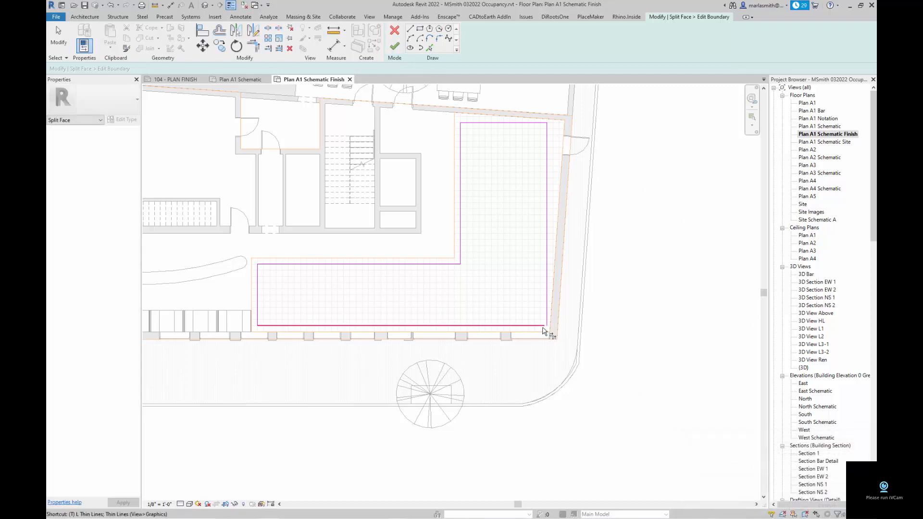
{"action": "left_click", "coordinate": [394, 46]}
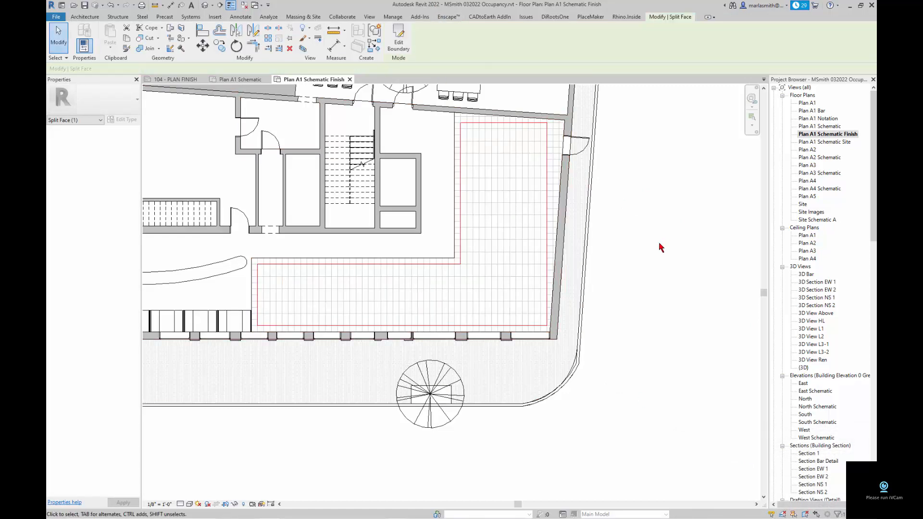
{"action": "left_click", "coordinate": [659, 244]}
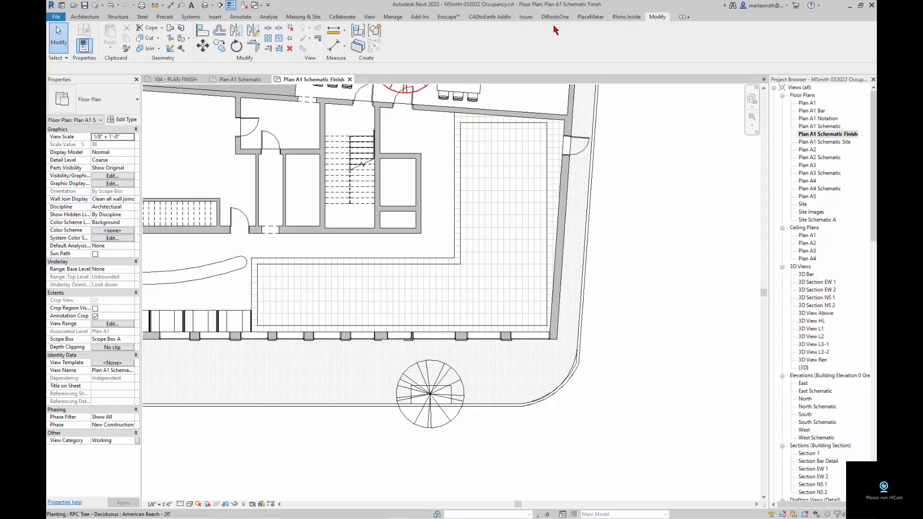
Step: Assign the image Trim square grey r.jpg to the Tile Border material's appearance at its default texture scale
{"action": "left_click", "coordinate": [393, 18]}
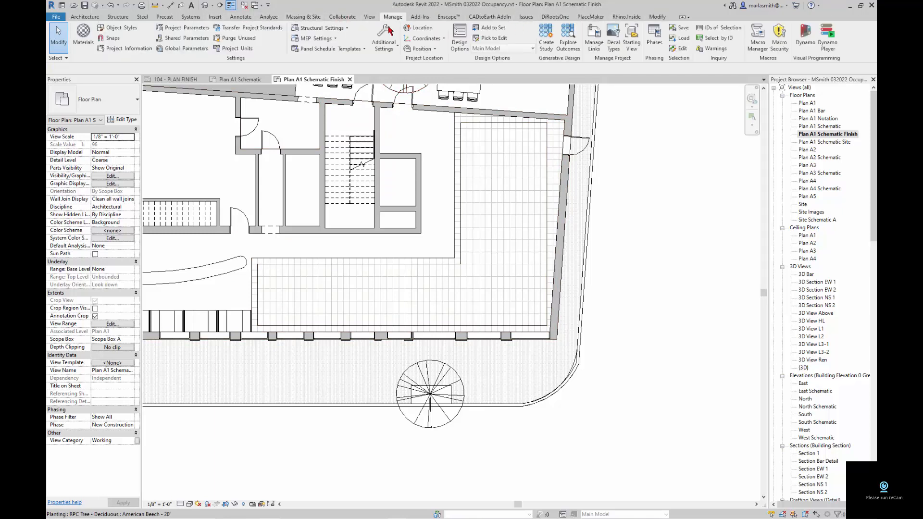
{"action": "left_click", "coordinate": [83, 36]}
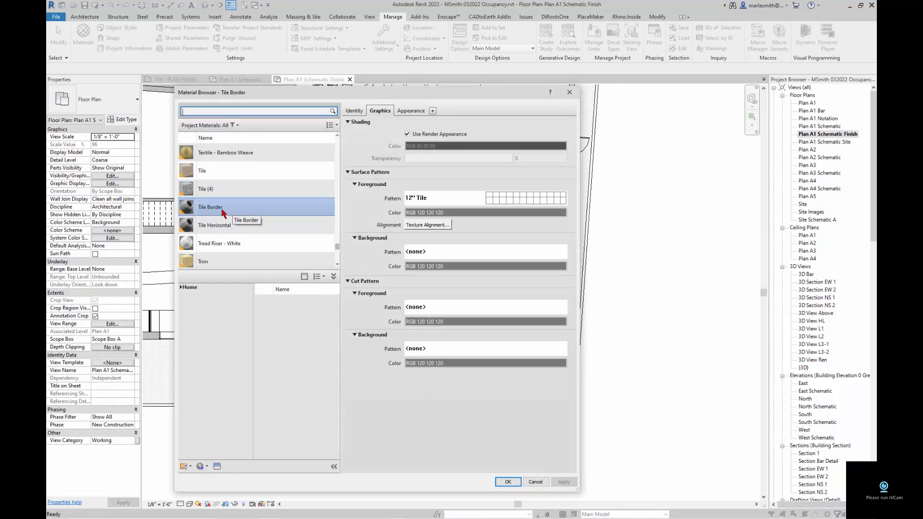
{"action": "left_click", "coordinate": [416, 112]}
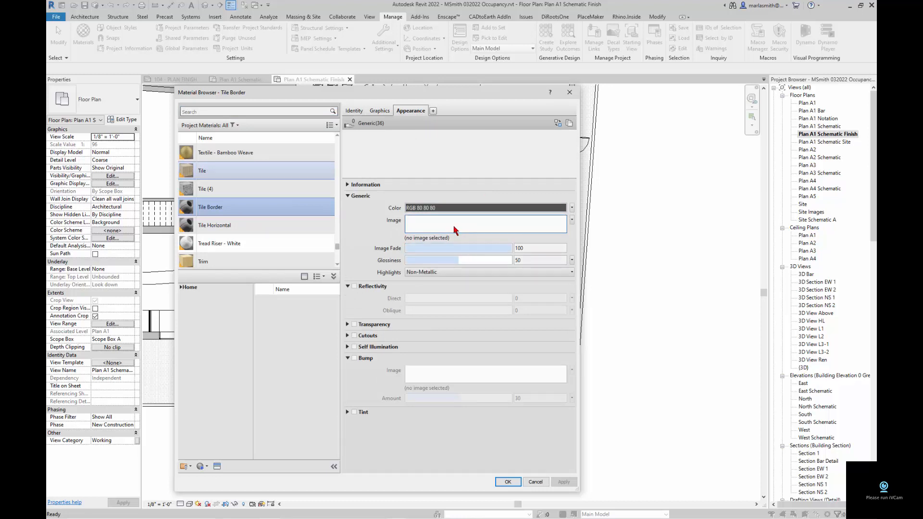
{"action": "left_click", "coordinate": [455, 226]}
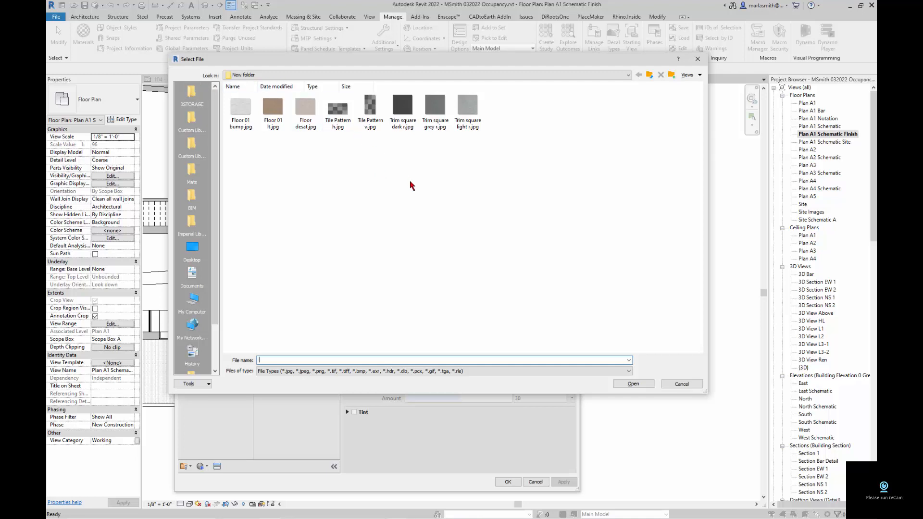
{"action": "left_click", "coordinate": [434, 112]}
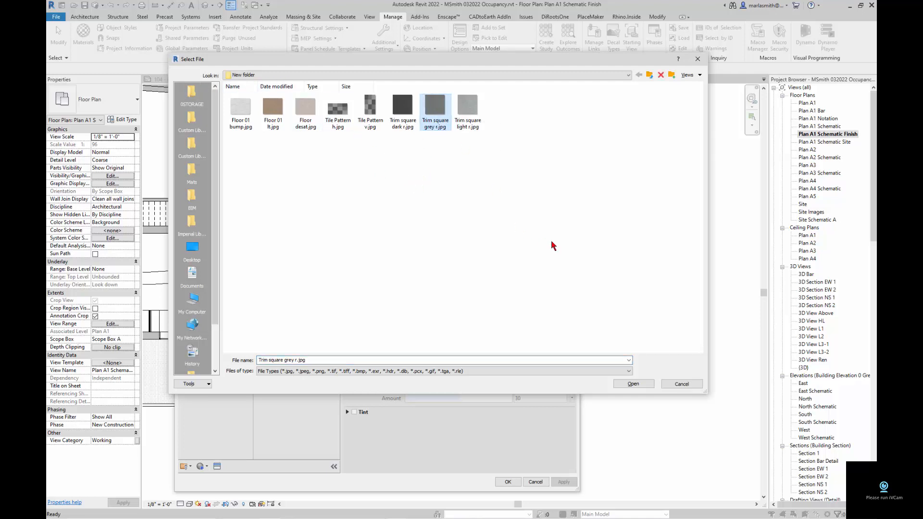
{"action": "left_click", "coordinate": [634, 385]}
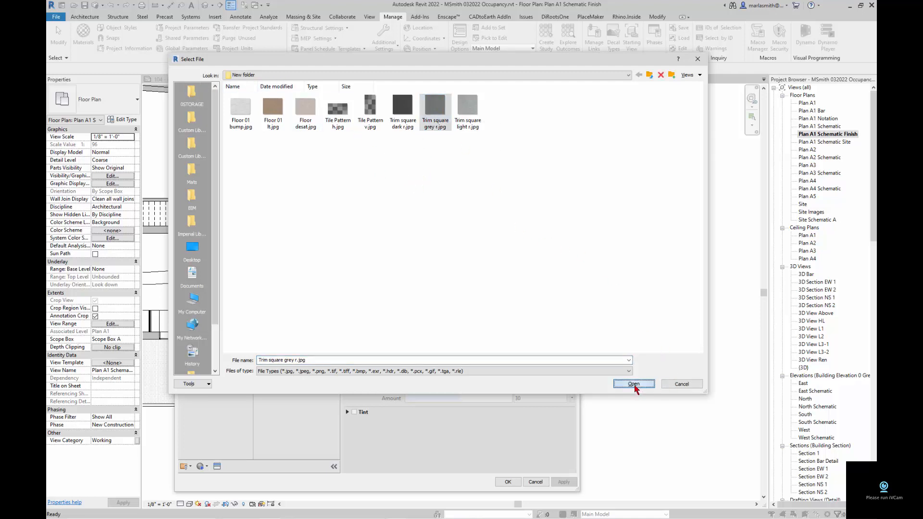
{"action": "left_click", "coordinate": [460, 231]}
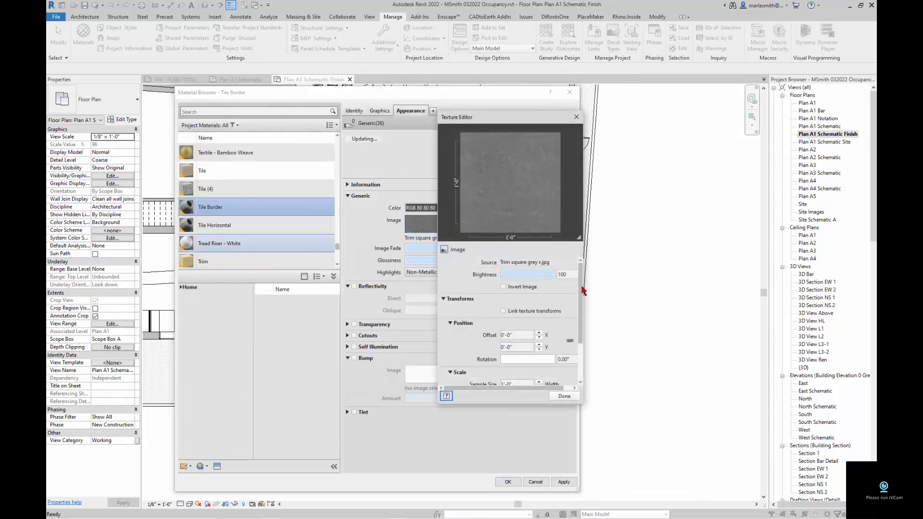
{"action": "scroll", "coordinate": [579, 289], "scroll_direction": "down", "scroll_amount": 3}
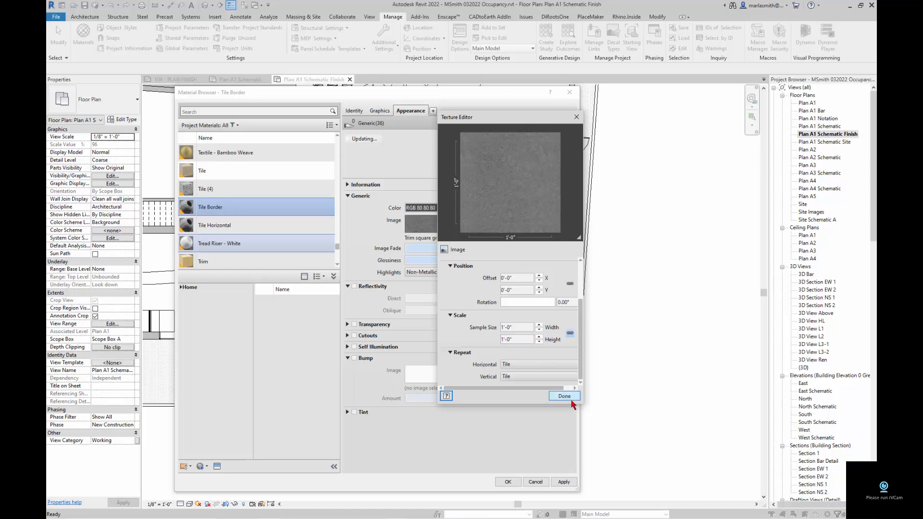
{"action": "left_click", "coordinate": [570, 399]}
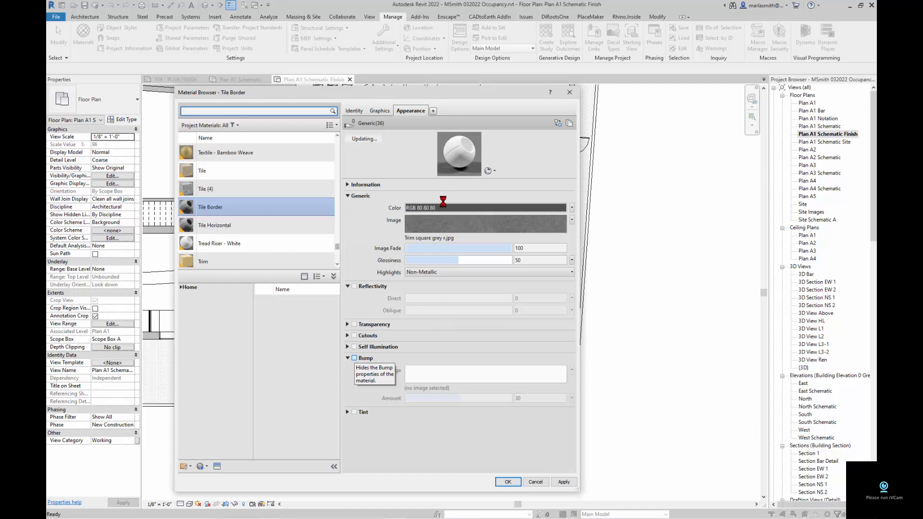
{"action": "left_click", "coordinate": [509, 482]}
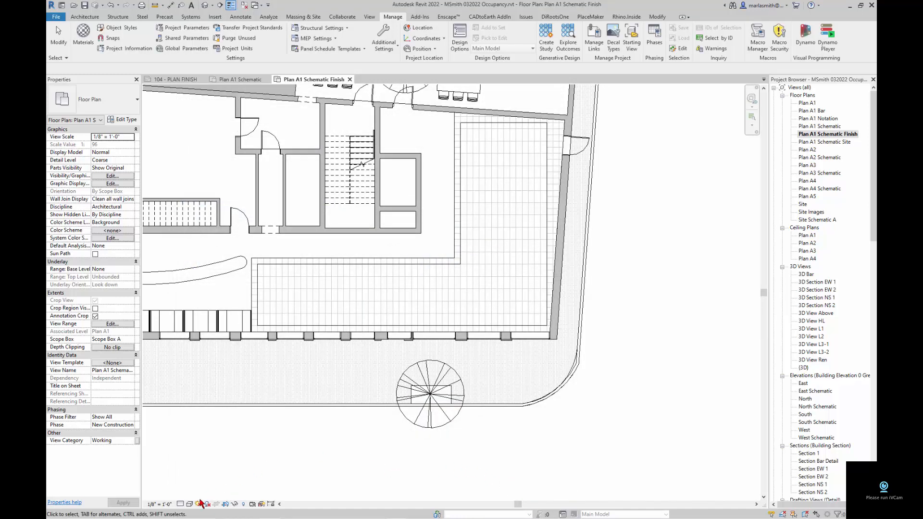
Step: Examine the border tile texture in the Realistic visual style and return the plan to Hidden Line
{"action": "left_click", "coordinate": [199, 504]}
{"action": "left_click", "coordinate": [207, 490]}
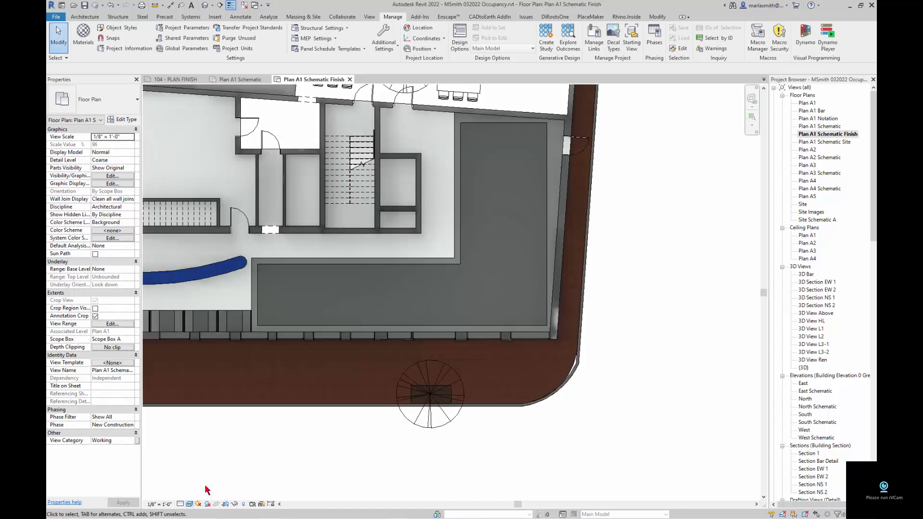
{"action": "scroll", "coordinate": [257, 321], "scroll_direction": "up", "scroll_amount": 6}
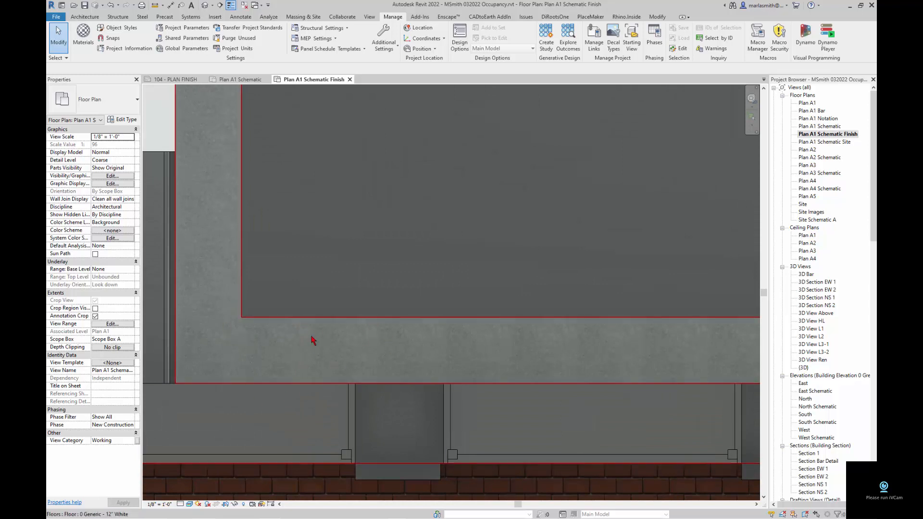
{"action": "scroll", "coordinate": [312, 339], "scroll_direction": "down", "scroll_amount": 3}
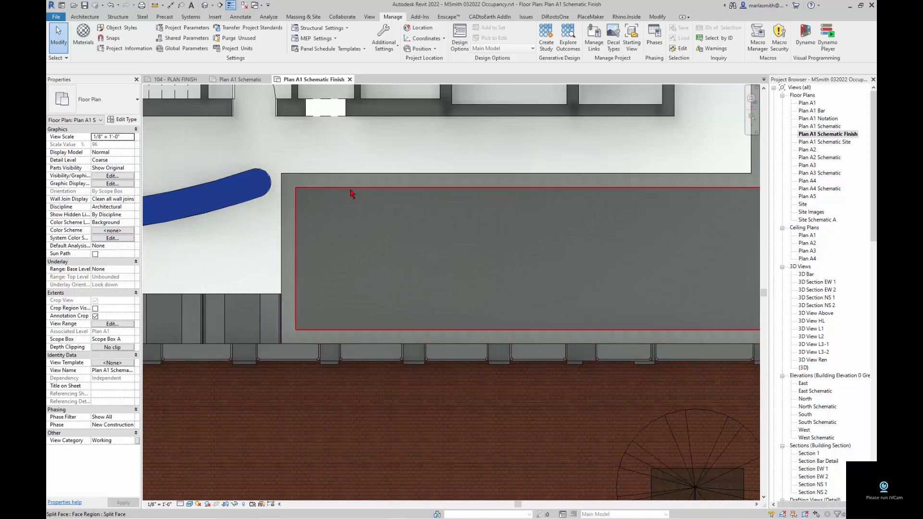
{"action": "left_click", "coordinate": [189, 504]}
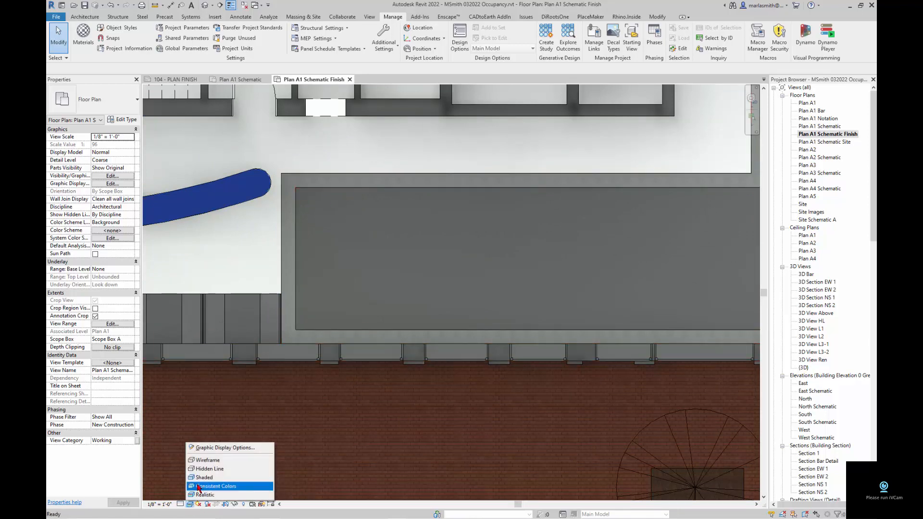
{"action": "left_click", "coordinate": [210, 468]}
{"action": "scroll", "coordinate": [276, 348], "scroll_direction": "down", "scroll_amount": 2}
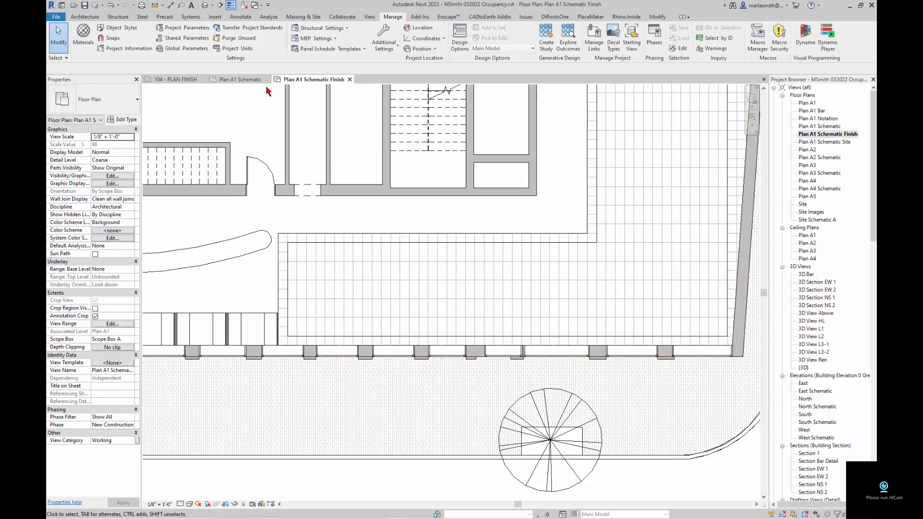
Step: Rename the Tile Horizontal material as Tile Vertical
{"action": "left_click", "coordinate": [84, 39]}
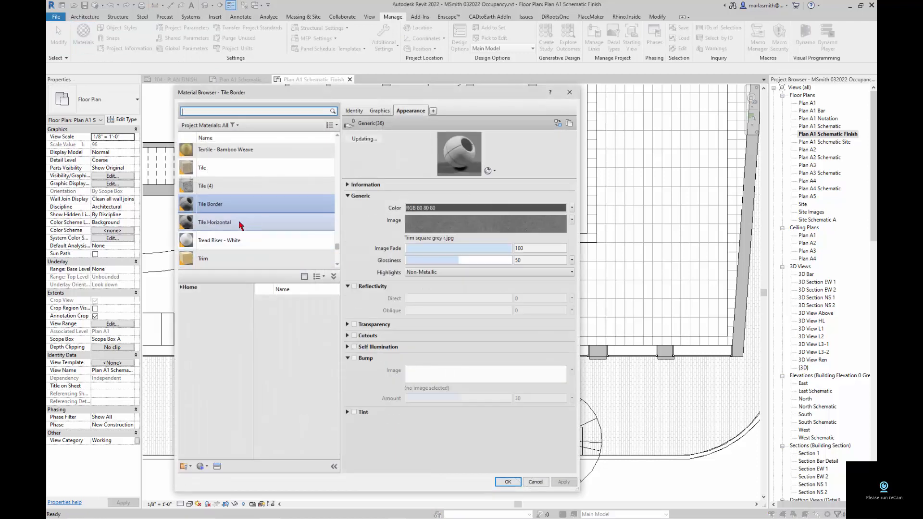
{"action": "right_click", "coordinate": [237, 226]}
{"action": "left_click", "coordinate": [257, 246]}
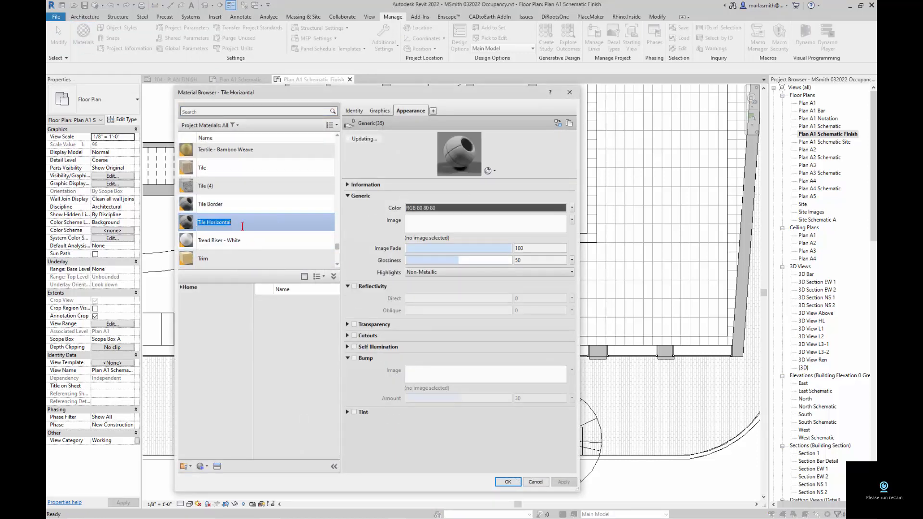
{"action": "left_click", "coordinate": [232, 221]}
{"action": "left_click_drag", "start_coordinate": [232, 221], "coordinate": [207, 222]}
{"action": "type", "text": "Vertic"}
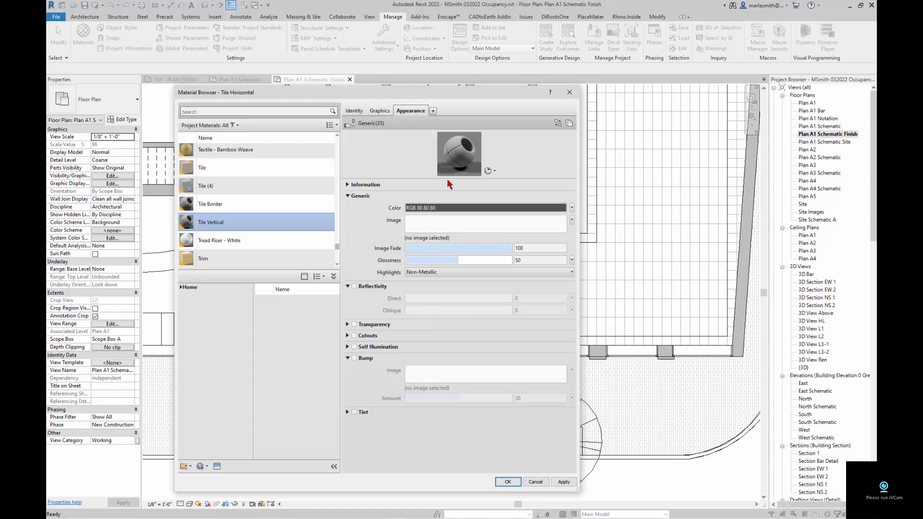
Step: Assign the image Tile Pattern v.jpg to the Tile Vertical material's generic appearance
{"action": "left_click", "coordinate": [467, 232]}
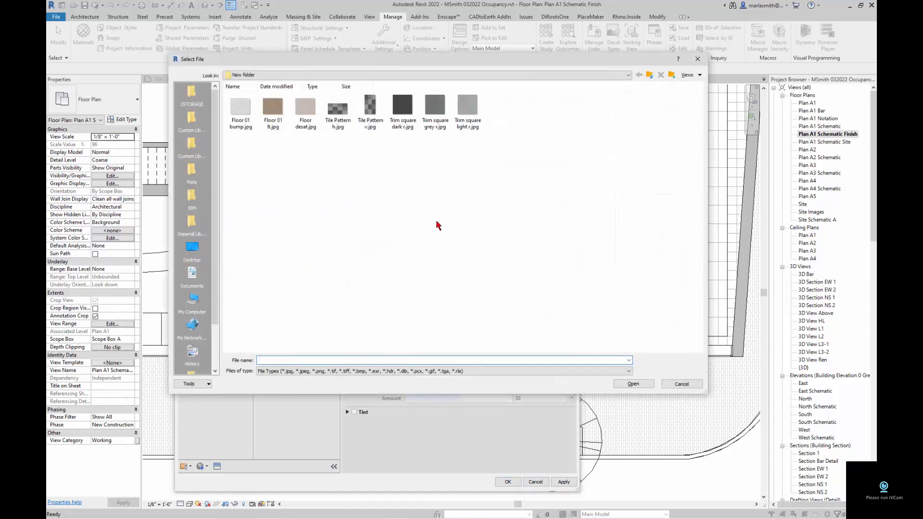
{"action": "left_click", "coordinate": [373, 109]}
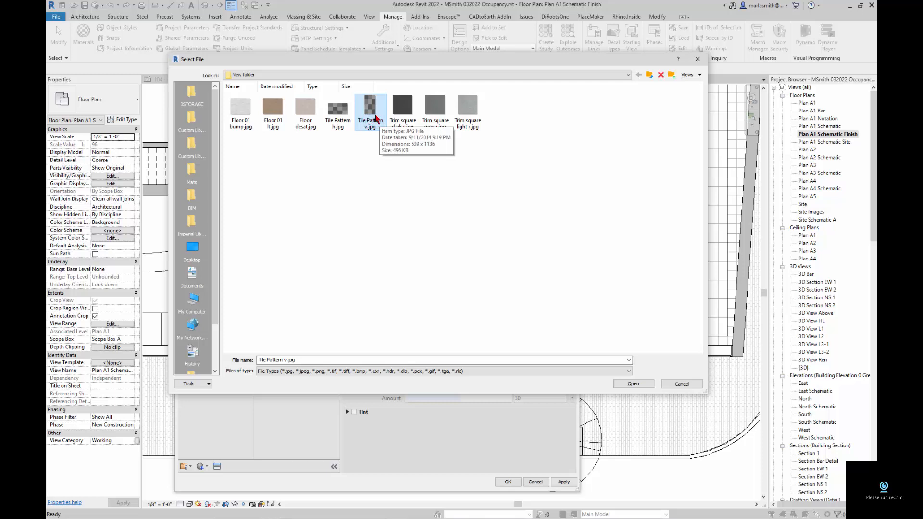
{"action": "left_click", "coordinate": [640, 387]}
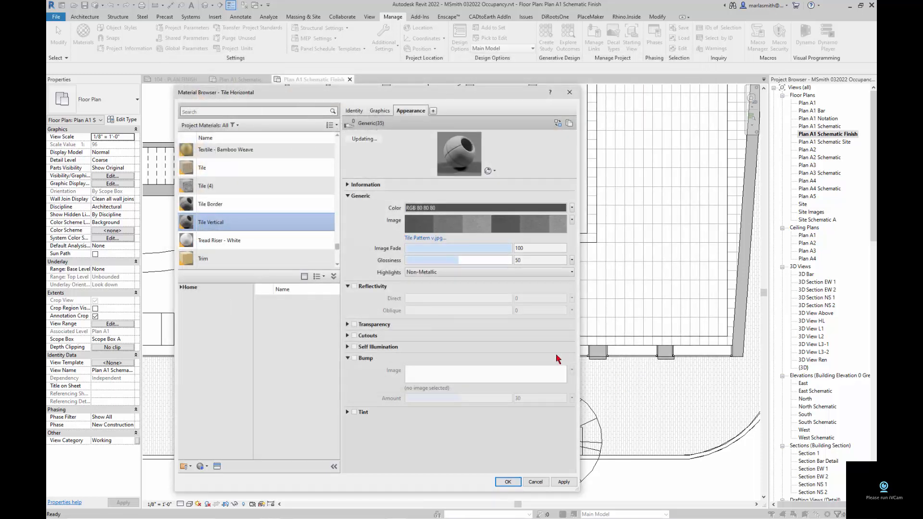
Step: Unlink the Tile Pattern v.jpg texture's sample size proportions, set it to 3' wide by 8' high, and accept the material changes
{"action": "left_click", "coordinate": [479, 221]}
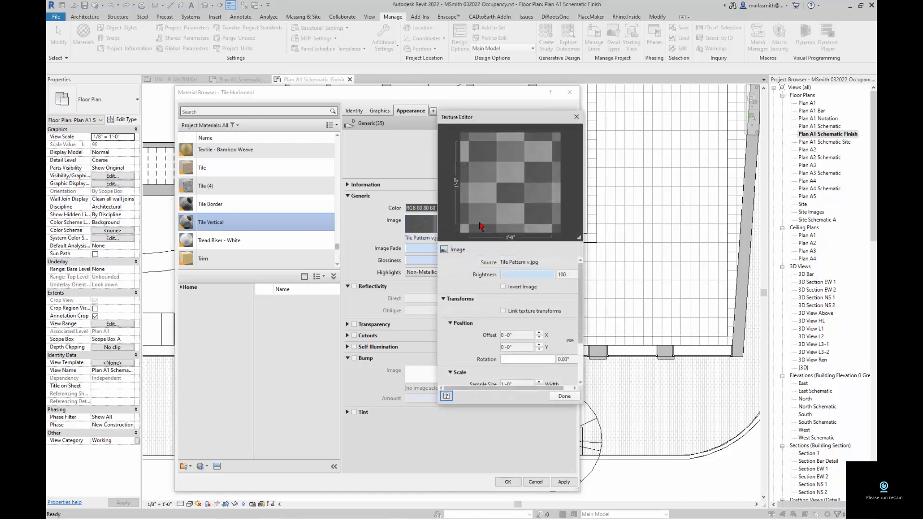
{"action": "left_click_drag", "start_coordinate": [582, 303], "coordinate": [581, 346]}
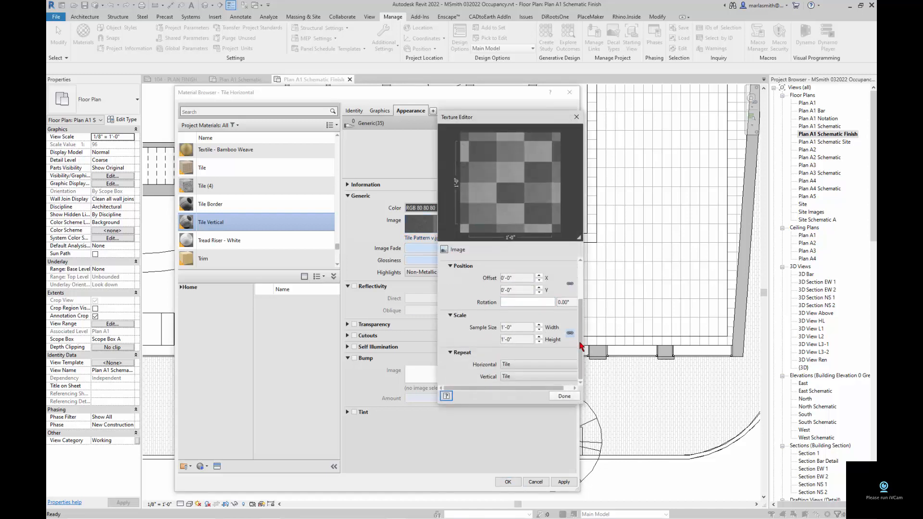
{"action": "left_click", "coordinate": [521, 327]}
{"action": "type", "text": "3'"}
{"action": "left_click", "coordinate": [523, 340]}
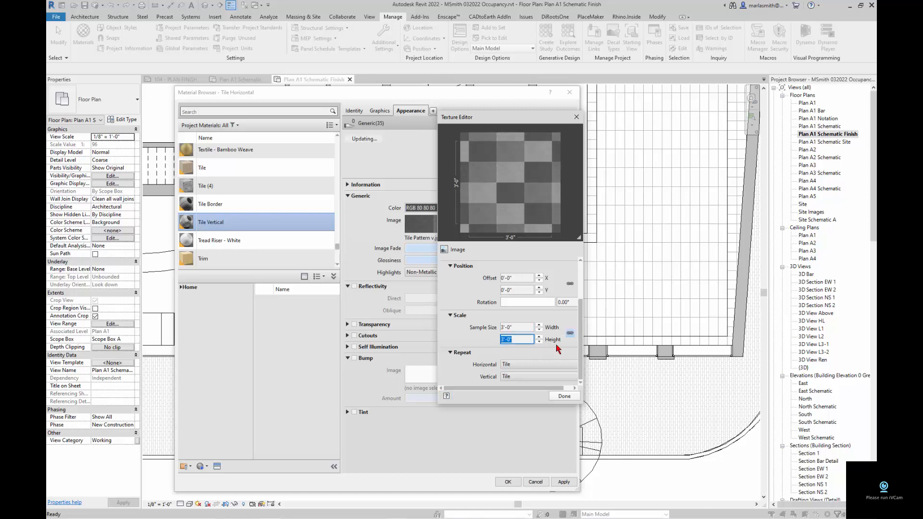
{"action": "left_click", "coordinate": [570, 333]}
{"action": "left_click", "coordinate": [514, 339]}
{"action": "left_click_drag", "start_coordinate": [514, 339], "coordinate": [497, 336]}
{"action": "type", "text": "8'"}
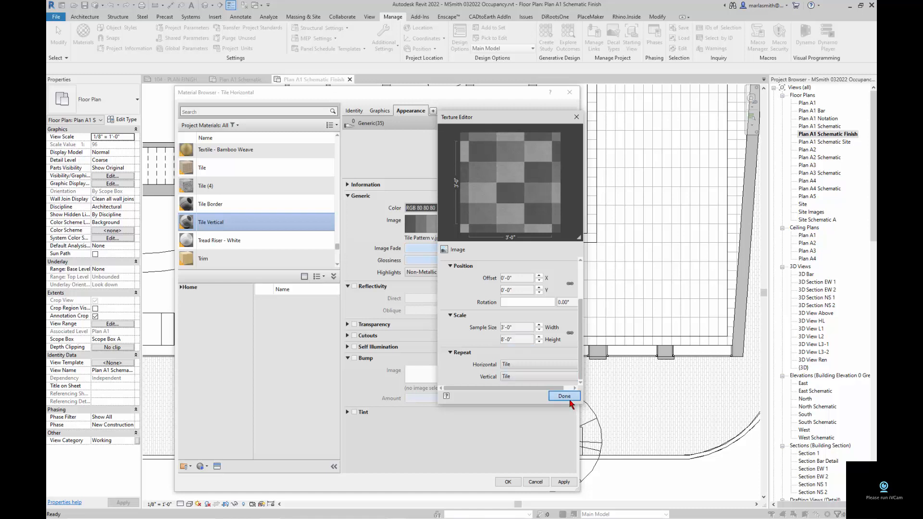
{"action": "left_click", "coordinate": [564, 396]}
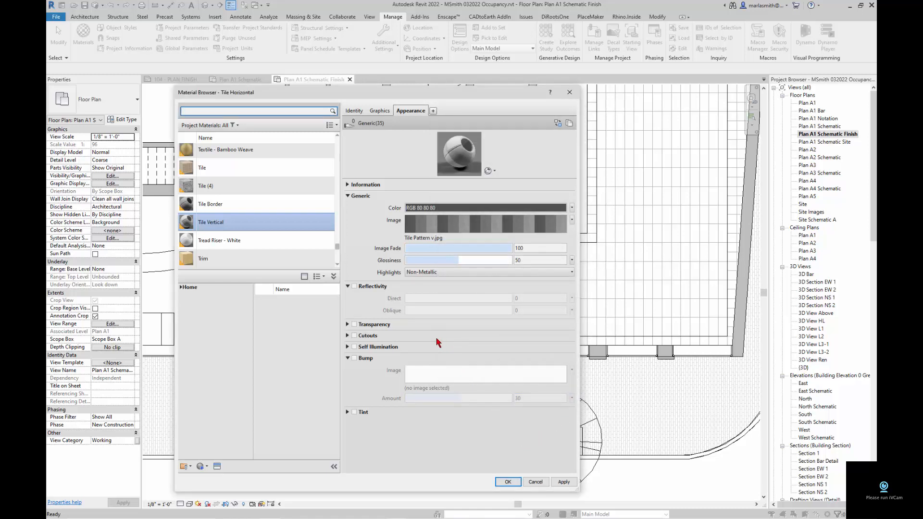
{"action": "left_click", "coordinate": [510, 482]}
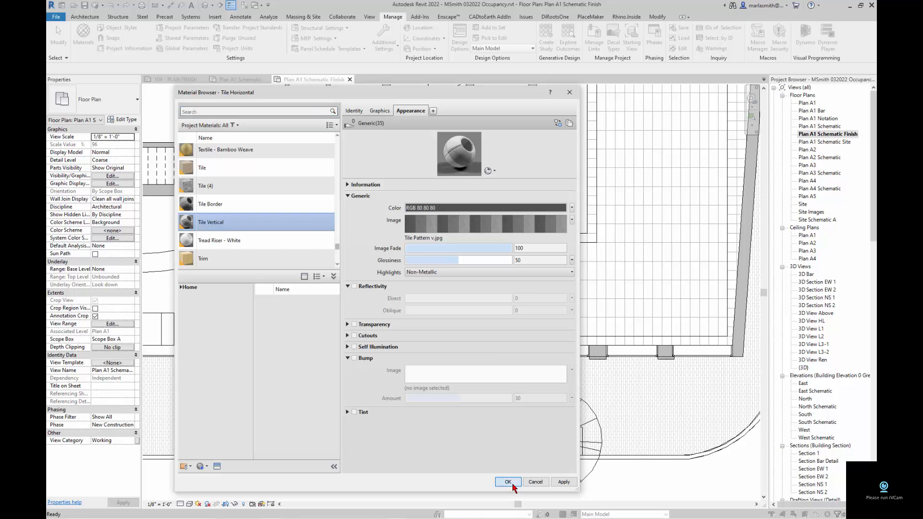
Step: Examine the vertical tile texture in the Realistic visual style and return the plan to Hidden Line
{"action": "left_click", "coordinate": [190, 504]}
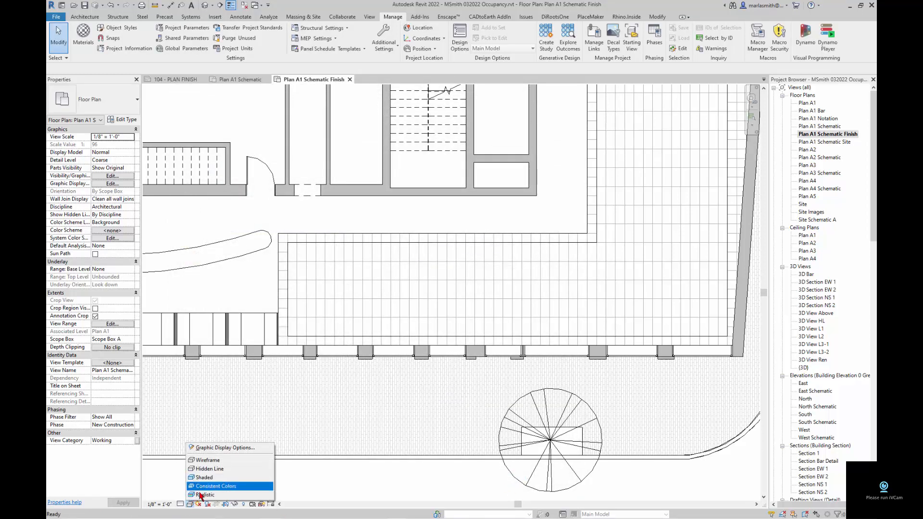
{"action": "left_click", "coordinate": [204, 495]}
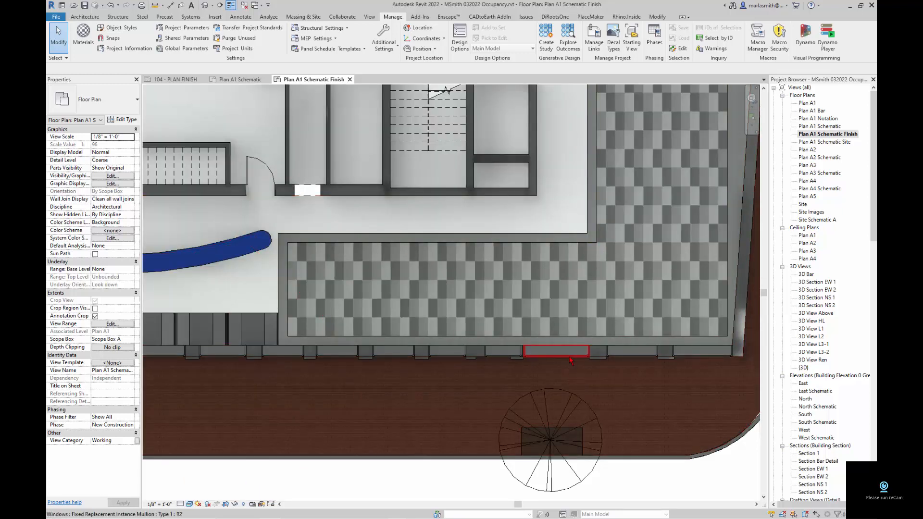
{"action": "scroll", "coordinate": [570, 360], "scroll_direction": "down", "scroll_amount": 2}
{"action": "scroll", "coordinate": [639, 186], "scroll_direction": "up", "scroll_amount": 1}
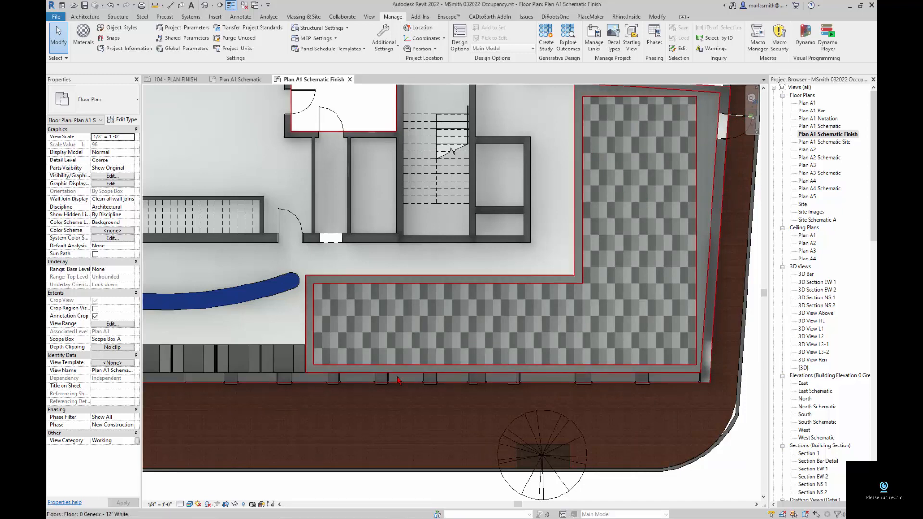
{"action": "left_click", "coordinate": [190, 503]}
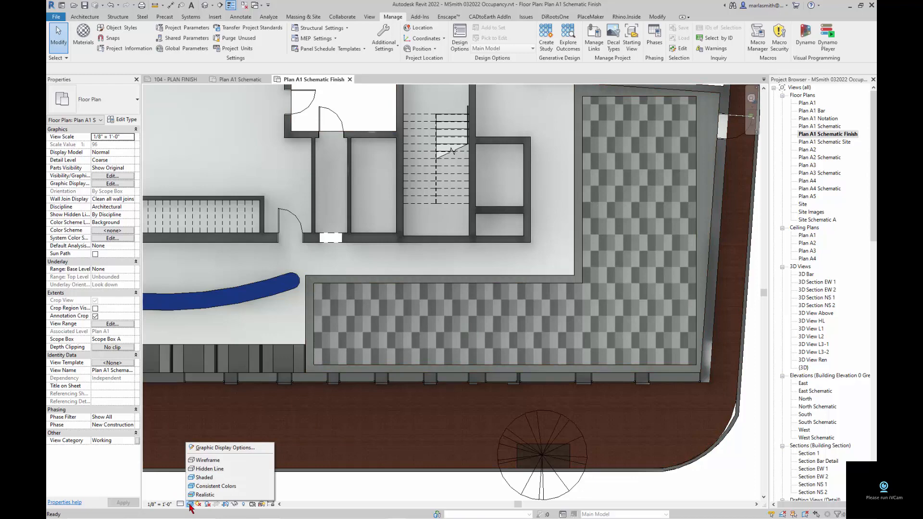
{"action": "left_click", "coordinate": [207, 464]}
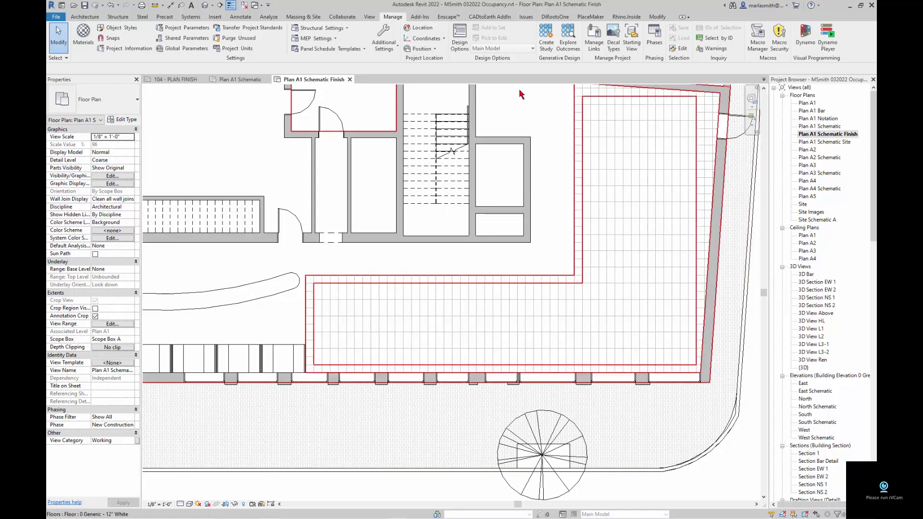
Step: Split the inner tiled floor face with a horizontal line across the upper part of its right wing, and finish the sketch
{"action": "left_click", "coordinate": [658, 17]}
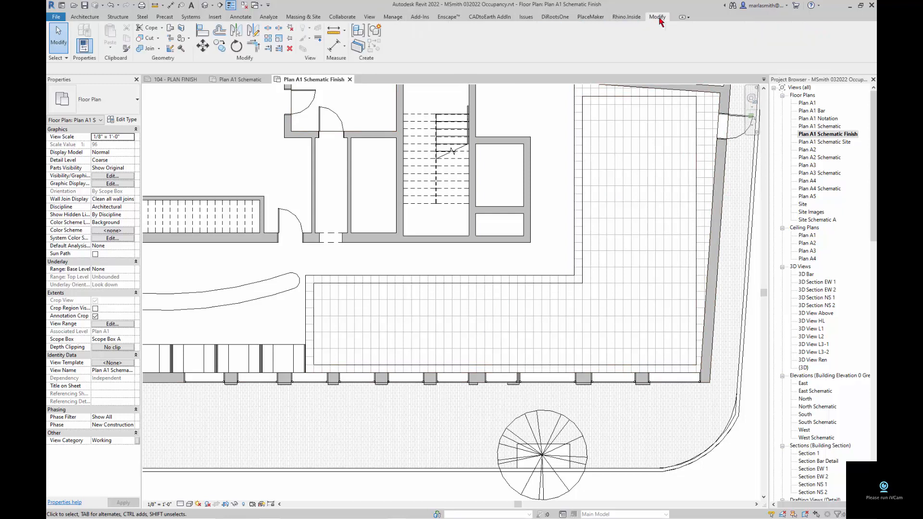
{"action": "left_click", "coordinate": [181, 28]}
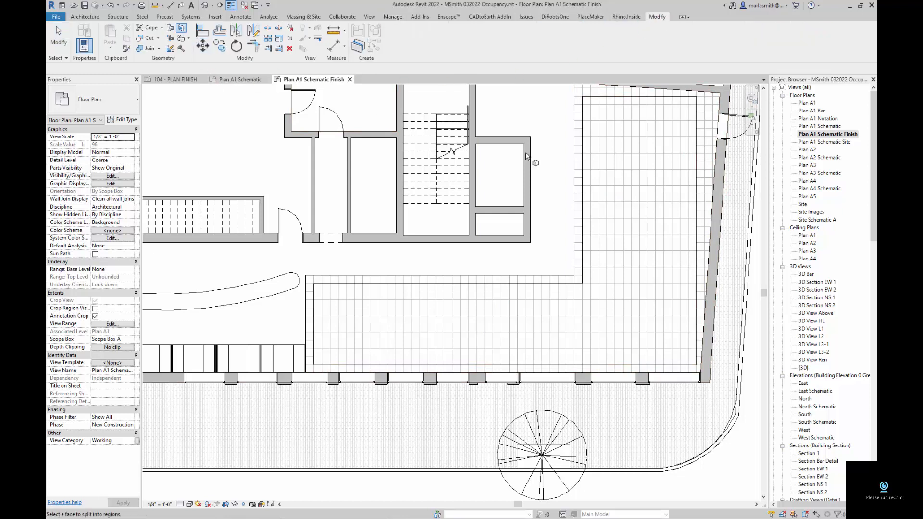
{"action": "left_click", "coordinate": [696, 136]}
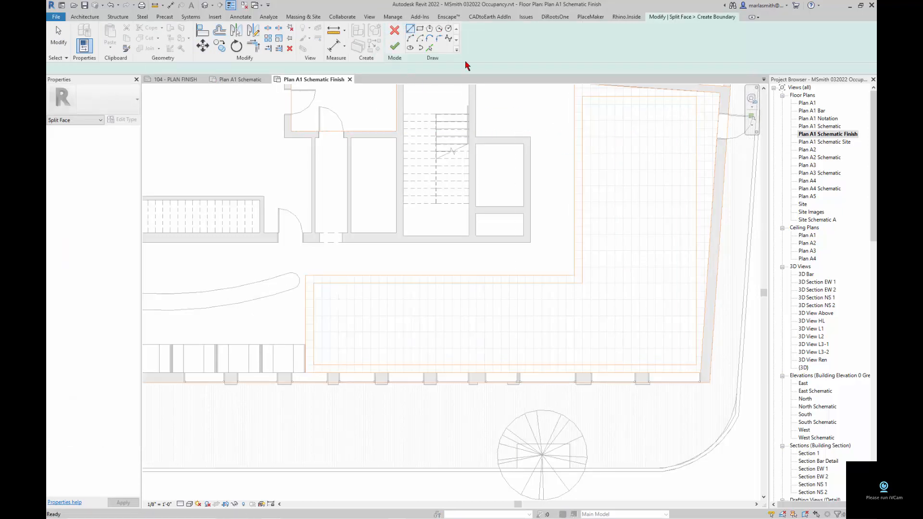
{"action": "left_click", "coordinate": [575, 153]}
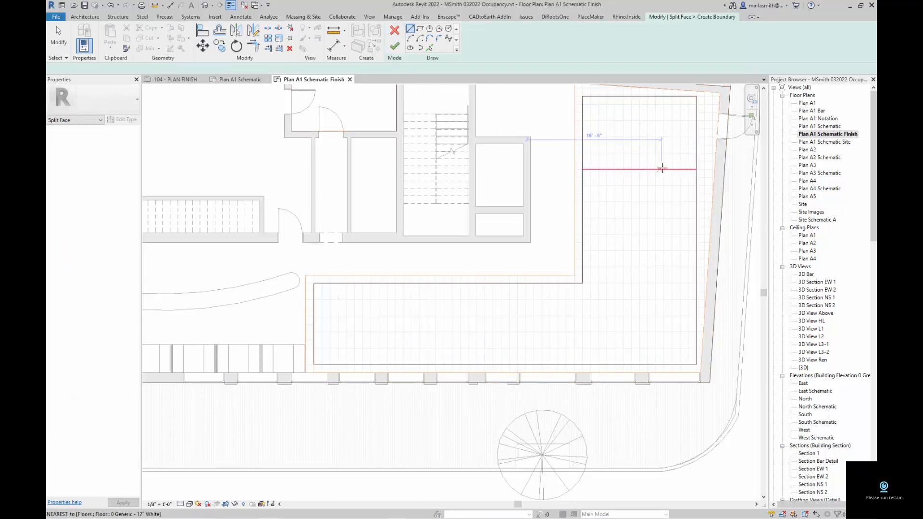
{"action": "left_click", "coordinate": [697, 153]}
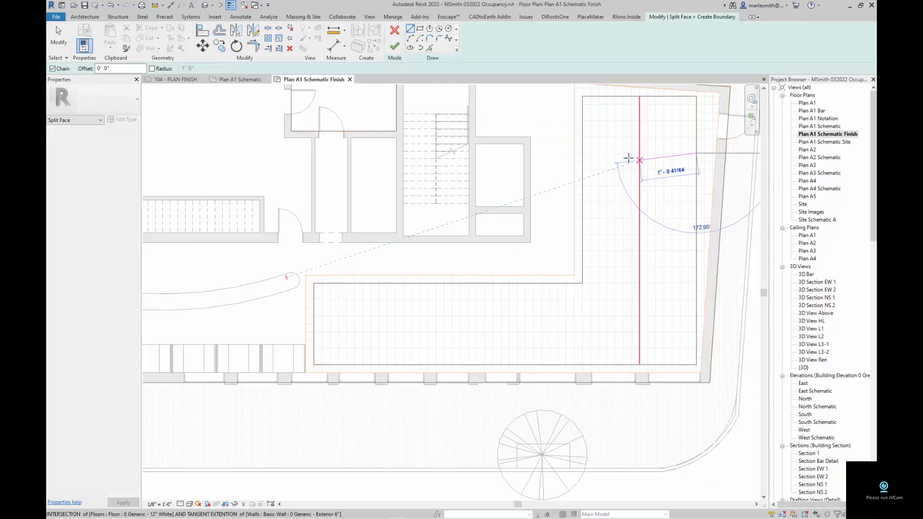
{"action": "left_click", "coordinate": [582, 153]}
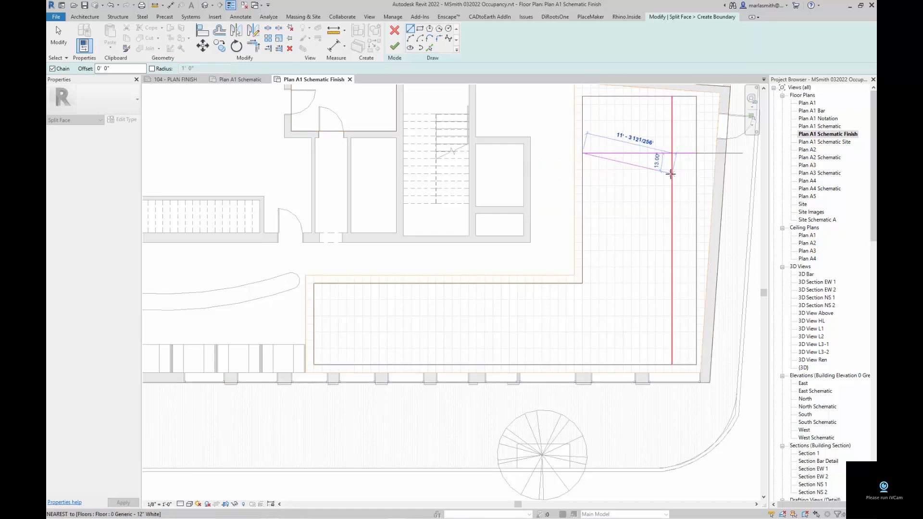
{"action": "key", "text": "Escape"}
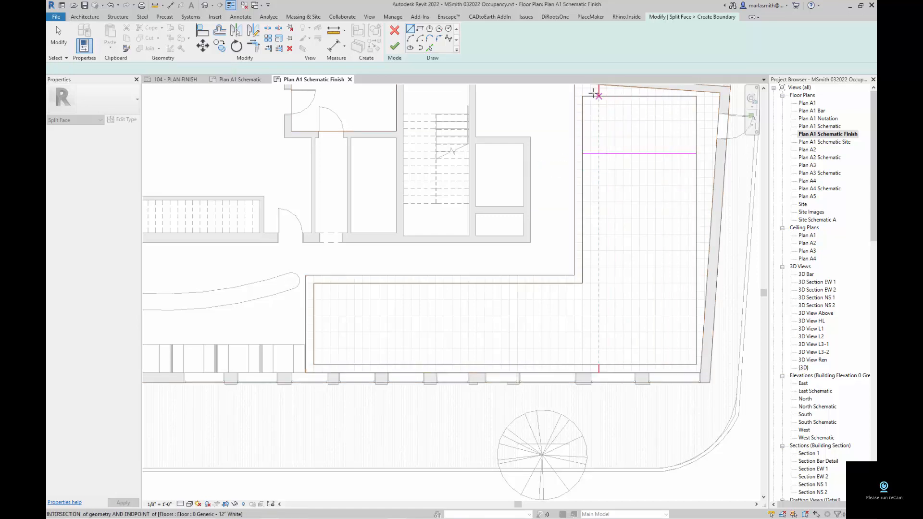
{"action": "left_click", "coordinate": [395, 46]}
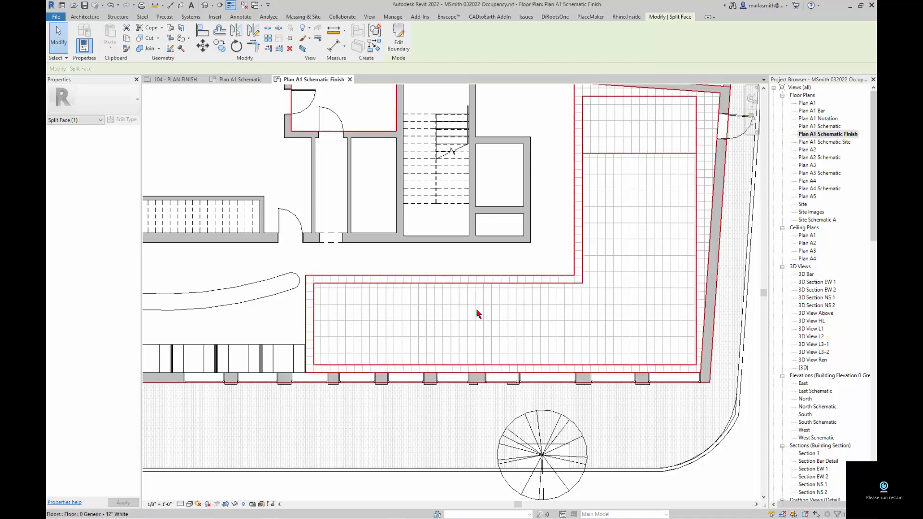
Step: Align the tile pattern lines of the lower floor area with the upper and left edges of the inner border
{"action": "key", "text": "Escape"}
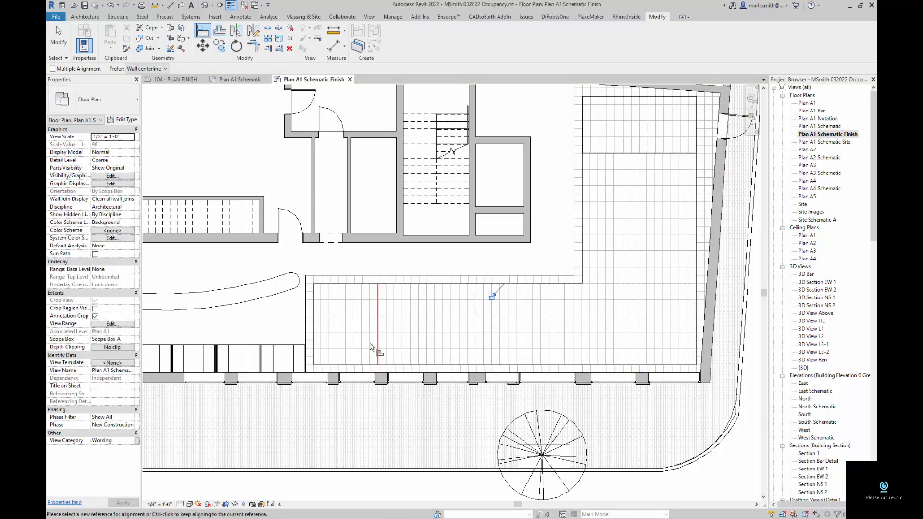
{"action": "left_click", "coordinate": [316, 344]}
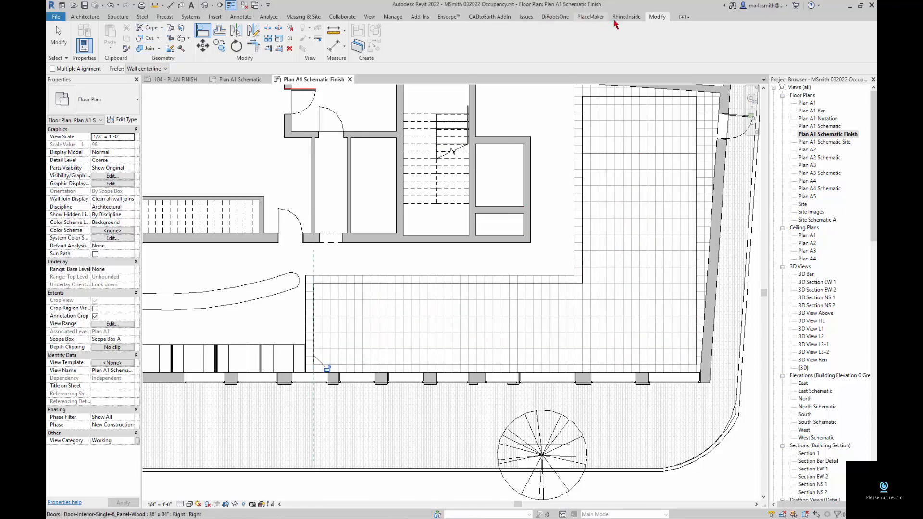
Step: Rename the Tile Vertical material's foreground surface model pattern as Tile Vertical 2' x 1' and apply it
{"action": "left_click", "coordinate": [392, 17]}
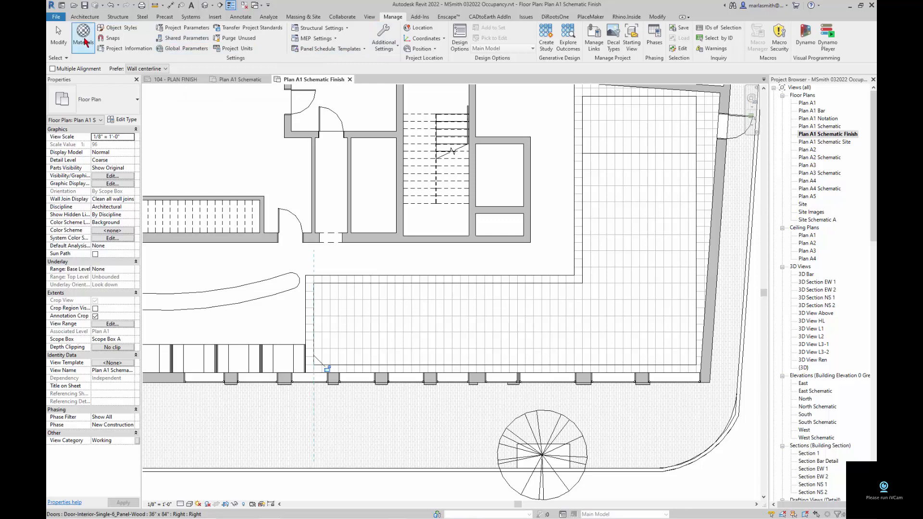
{"action": "left_click", "coordinate": [83, 35]}
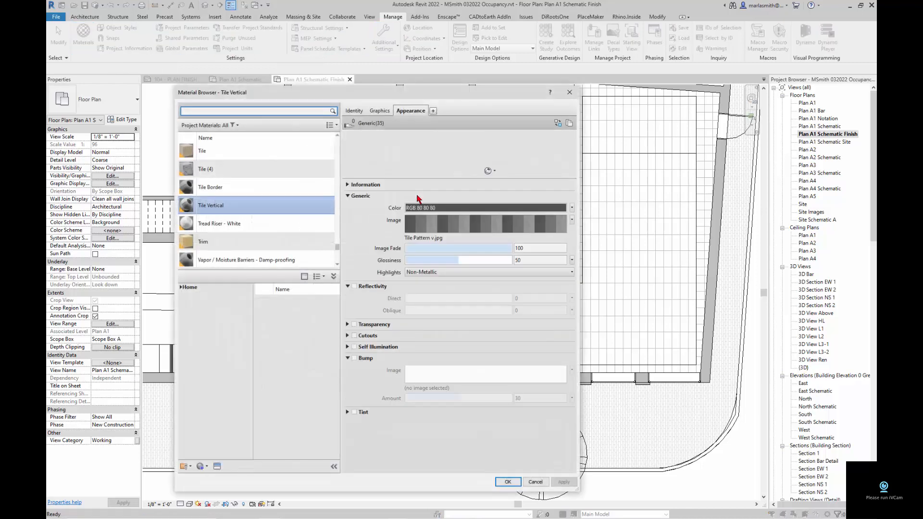
{"action": "left_click", "coordinate": [380, 111]}
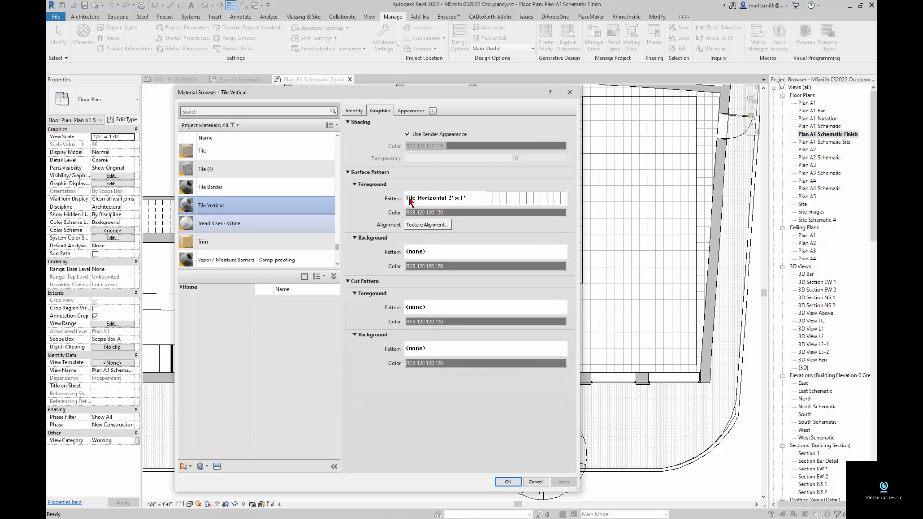
{"action": "left_click", "coordinate": [505, 204]}
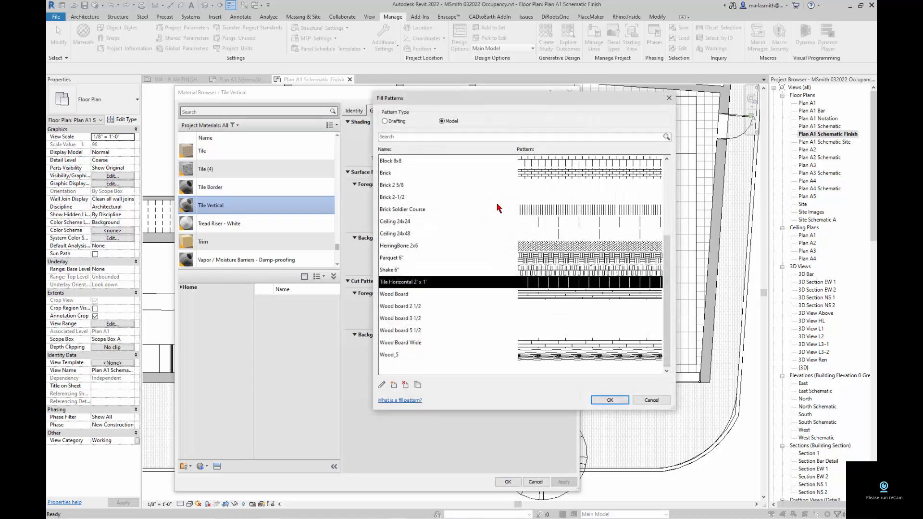
{"action": "left_click", "coordinate": [381, 385]}
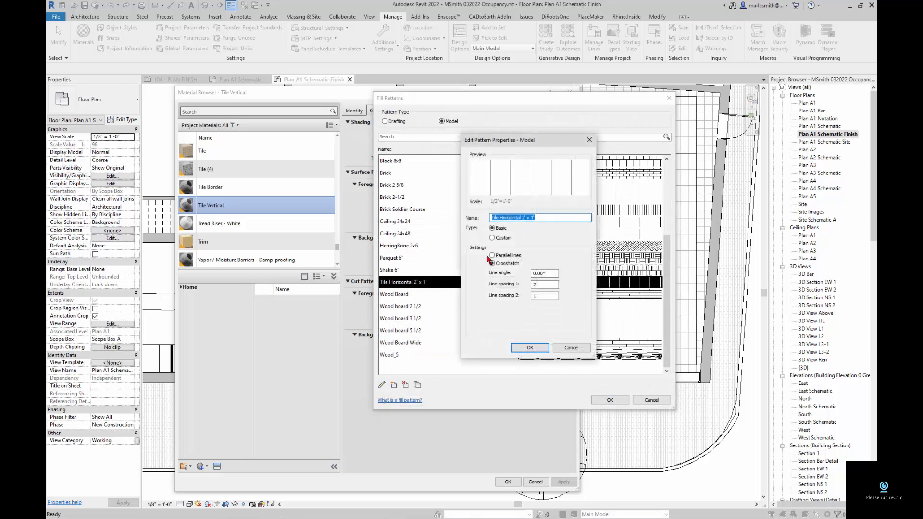
{"action": "left_click_drag", "start_coordinate": [521, 217], "coordinate": [498, 220]}
{"action": "type", "text": "Vertic"}
{"action": "left_click", "coordinate": [536, 349]}
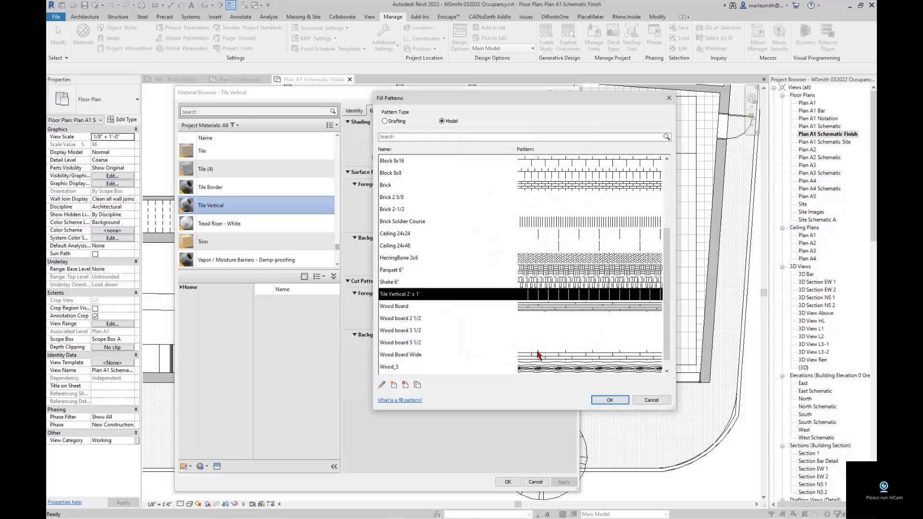
{"action": "left_click", "coordinate": [609, 401]}
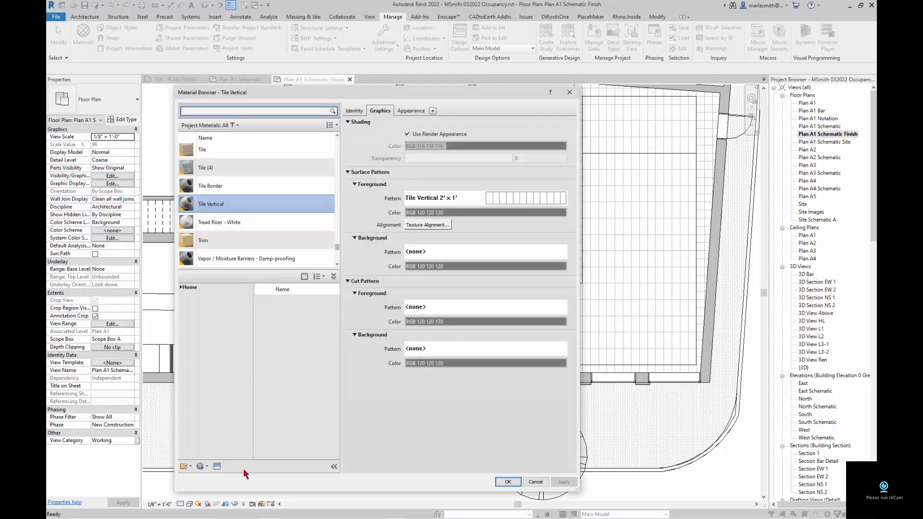
Step: Create a new material named Tile Horizontal
{"action": "left_click", "coordinate": [205, 467]}
{"action": "left_click", "coordinate": [211, 477]}
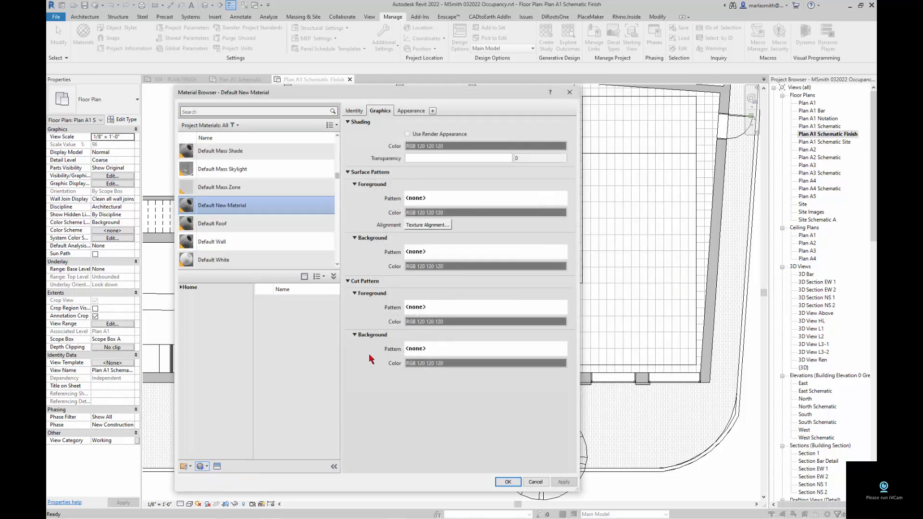
{"action": "right_click", "coordinate": [239, 208]}
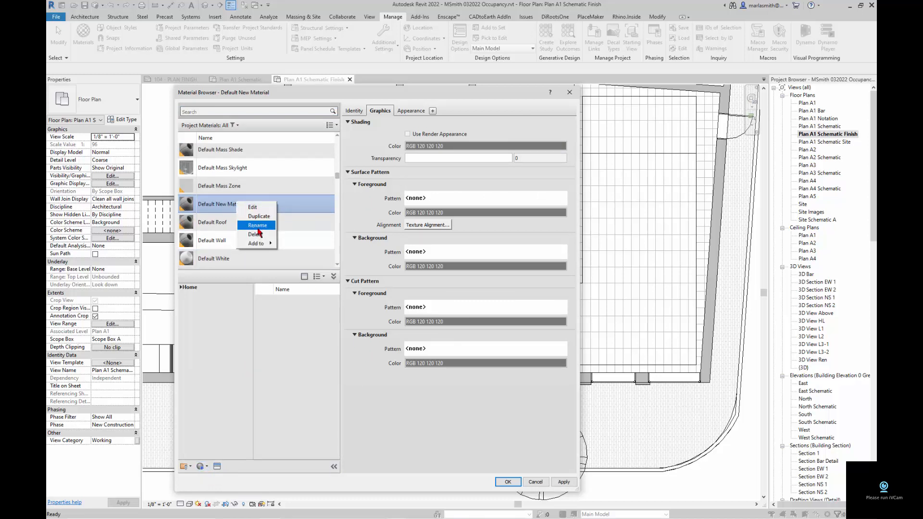
{"action": "left_click", "coordinate": [258, 225]}
{"action": "type", "text": "Ti"}
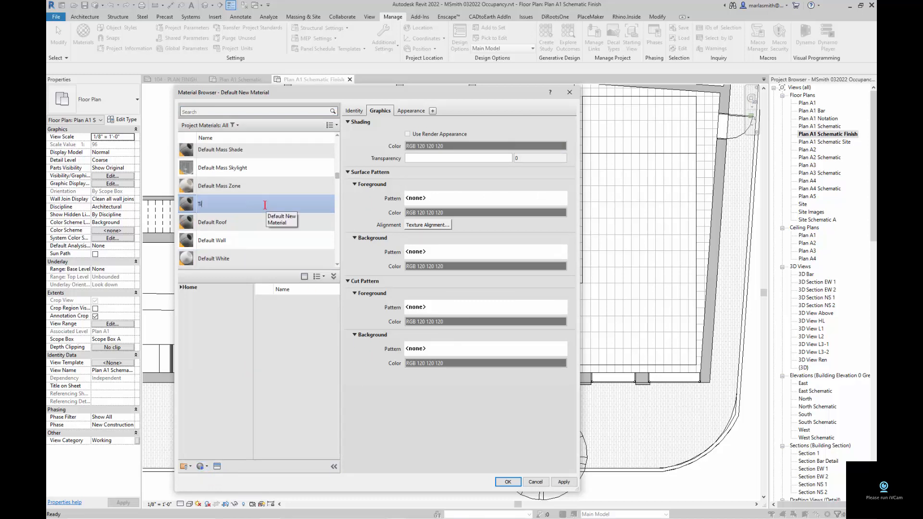
{"action": "type", "text": "le Horizontal"}
Step: Duplicate the Tile Vertical 2' x 1' model pattern for Tile Horizontal's surface foreground and name the copy Tile Horizontal 1' x 2'
{"action": "left_click", "coordinate": [446, 201]}
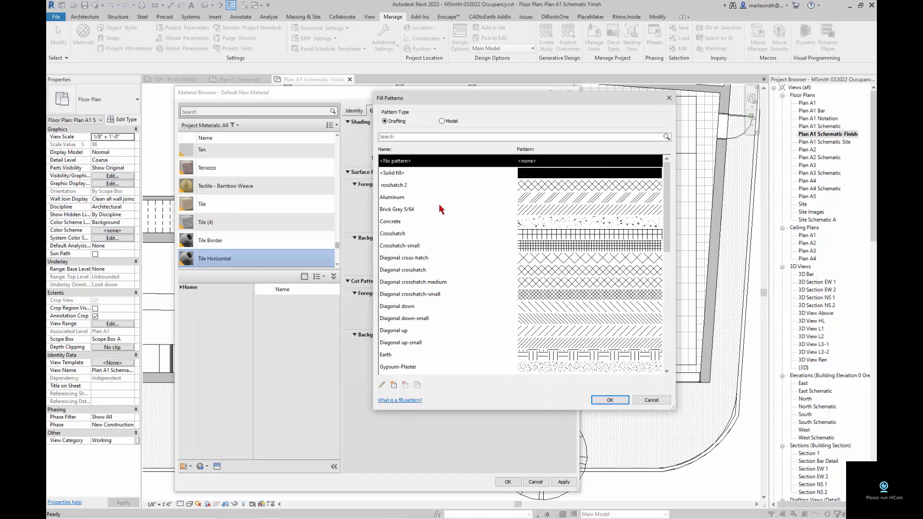
{"action": "scroll", "coordinate": [451, 286], "scroll_direction": "down", "scroll_amount": 10}
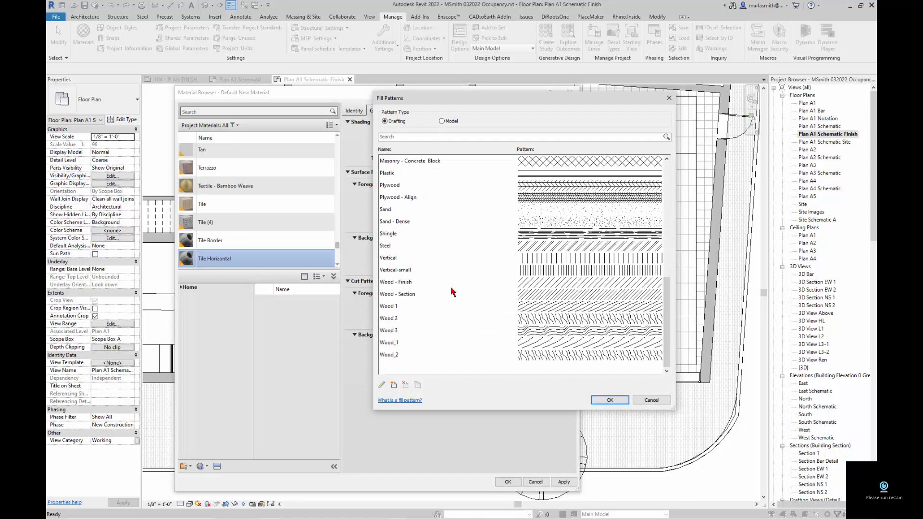
{"action": "left_click", "coordinate": [441, 121]}
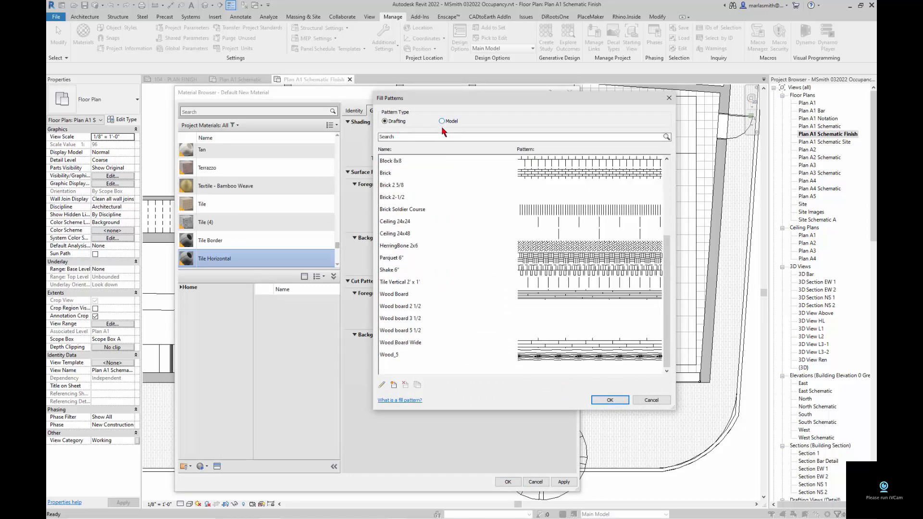
{"action": "left_click", "coordinate": [399, 283]}
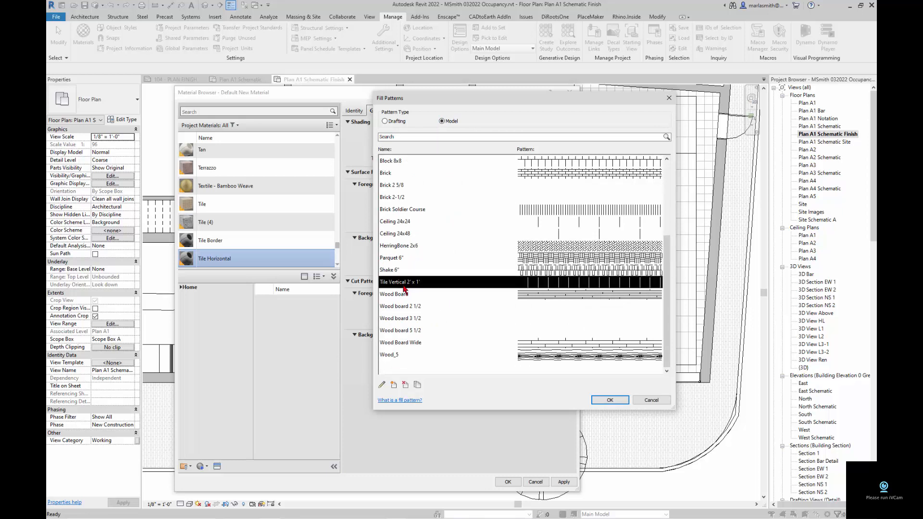
{"action": "left_click", "coordinate": [417, 385]}
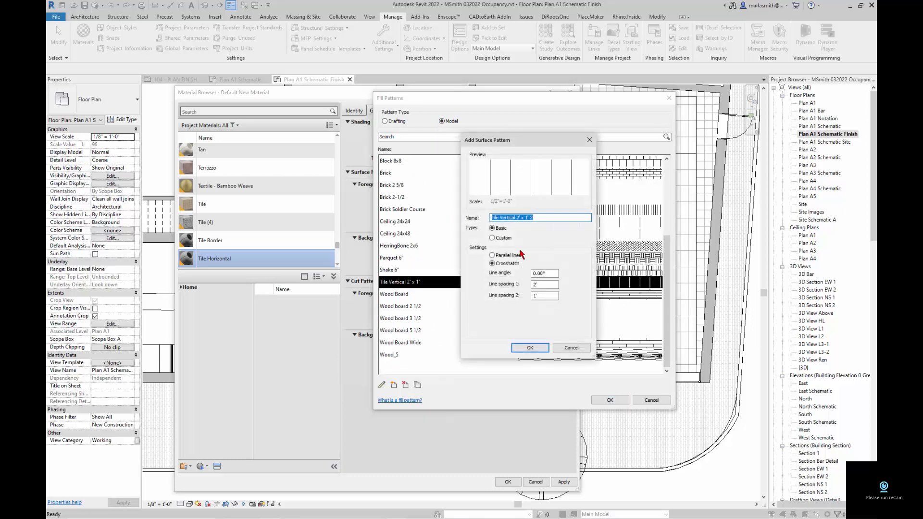
{"action": "left_click_drag", "start_coordinate": [532, 217], "coordinate": [501, 217]}
{"action": "type", "text": "H"}
Step: Set the new crosshatch pattern's line spacing 1 to 1' and line spacing 2 to 2', and apply it to the surface foreground
{"action": "type", "text": "1"}
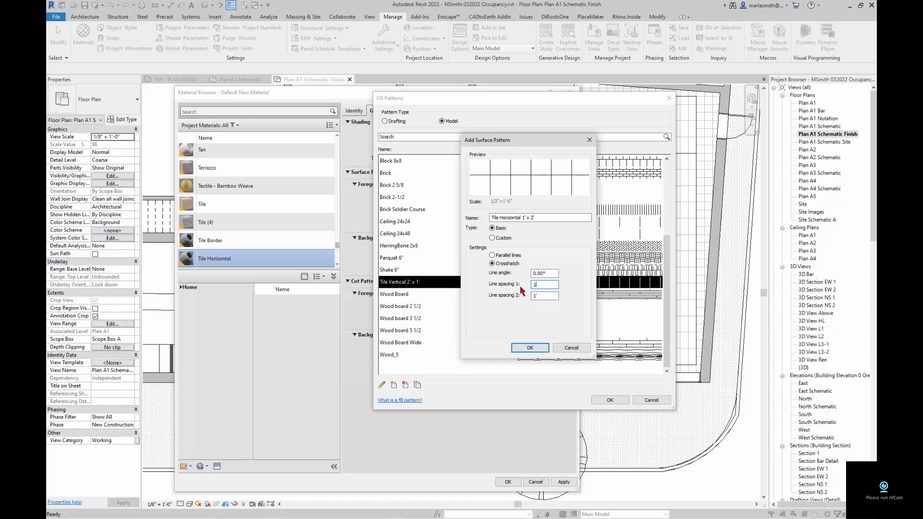
{"action": "key", "text": "Tab"}
{"action": "type", "text": "2'"}
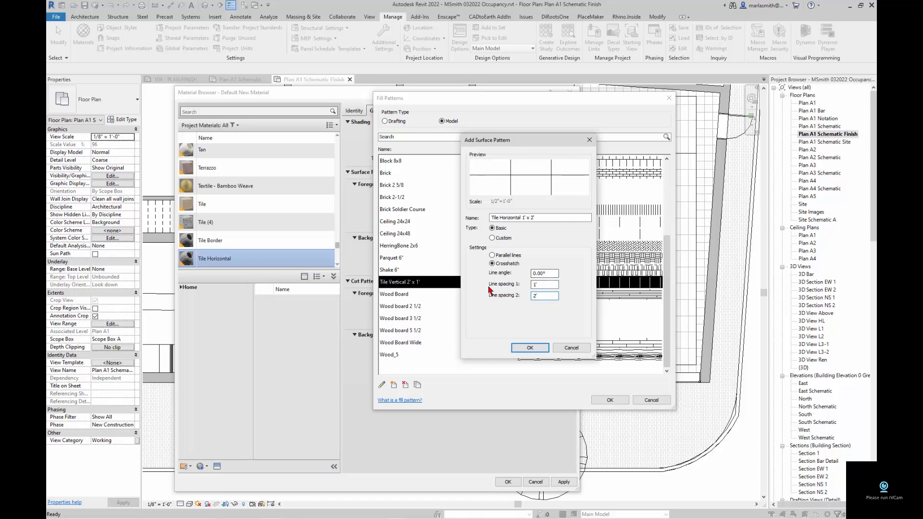
{"action": "left_click", "coordinate": [530, 348]}
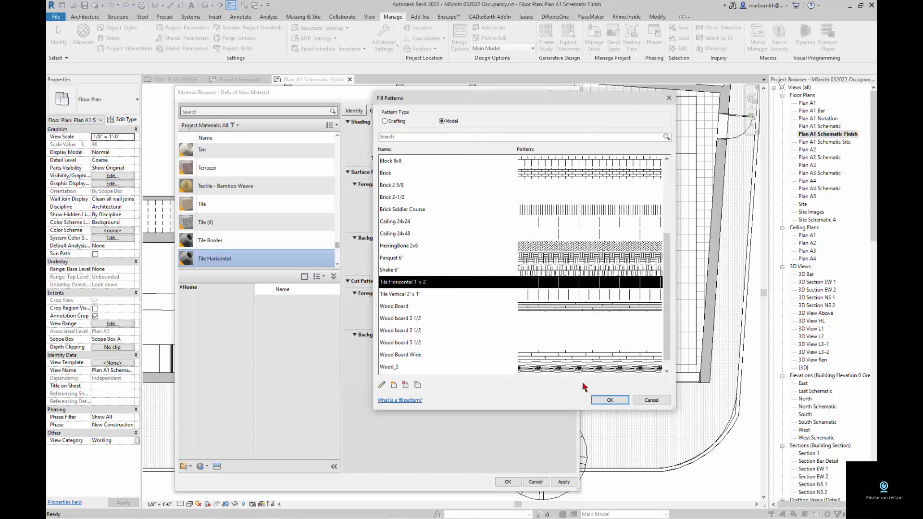
{"action": "left_click", "coordinate": [609, 400]}
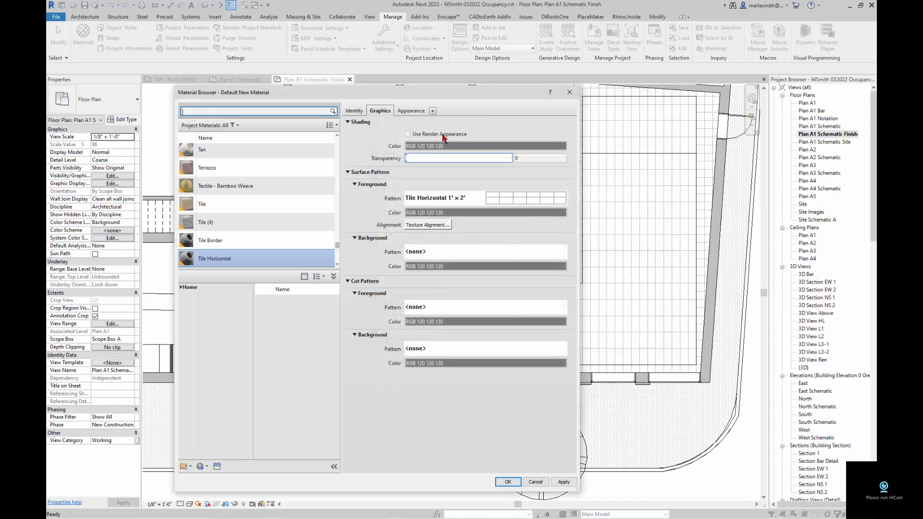
Step: Enable the render appearance for Tile Horizontal's shading and assign Tile Pattern h.jpg as its appearance image
{"action": "left_click", "coordinate": [408, 134]}
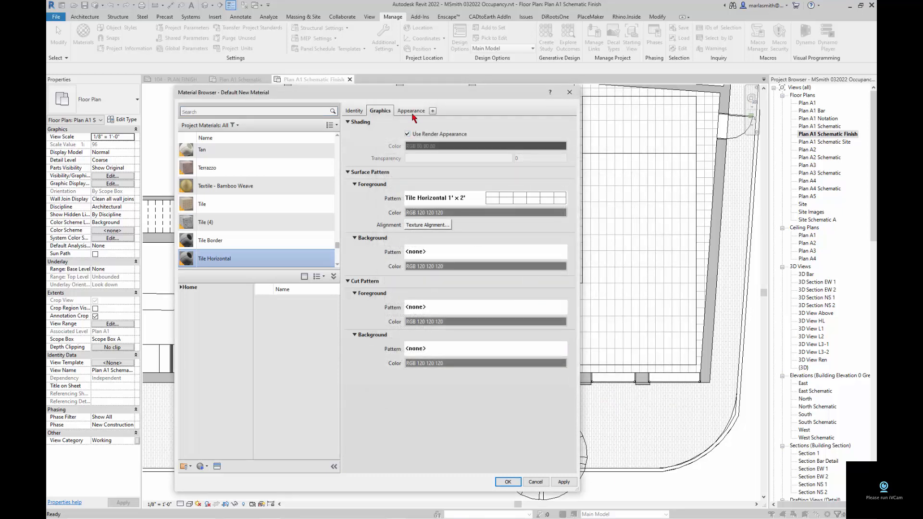
{"action": "left_click", "coordinate": [411, 112]}
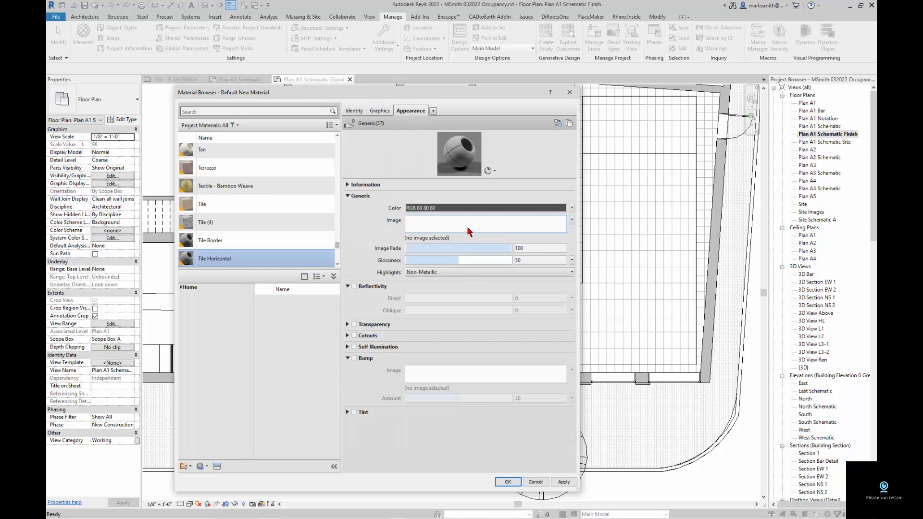
{"action": "left_click", "coordinate": [469, 232]}
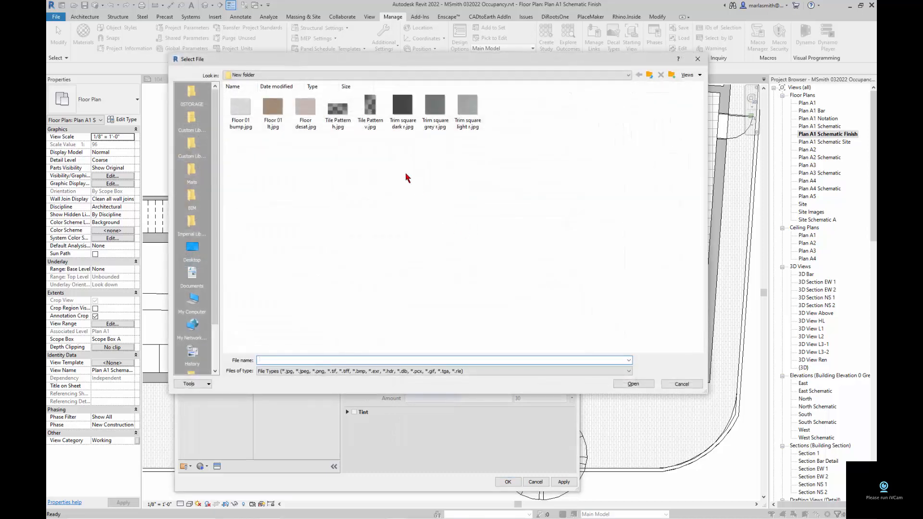
{"action": "left_click", "coordinate": [338, 109]}
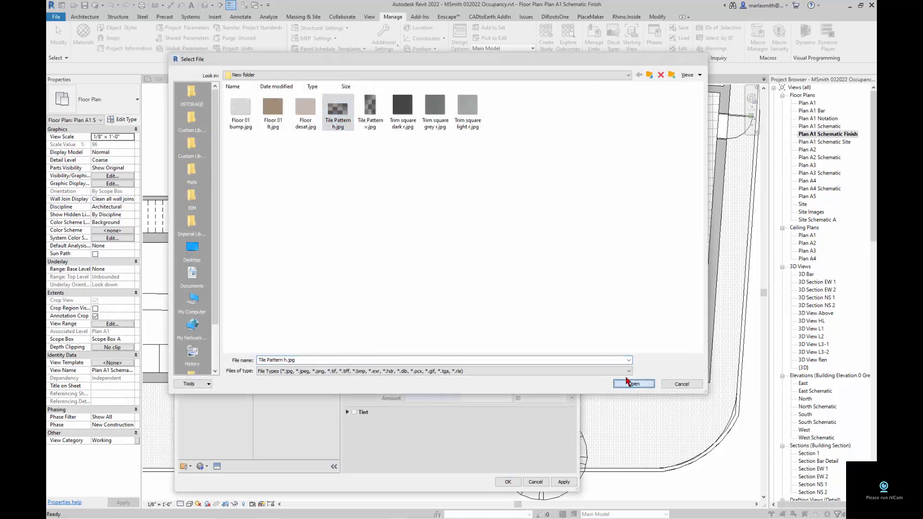
{"action": "left_click", "coordinate": [628, 382]}
Step: Set the tile image's sample size to 8' wide by 3' high with the proportions unlinked, and accept the Tile Horizontal material
{"action": "left_click", "coordinate": [457, 230]}
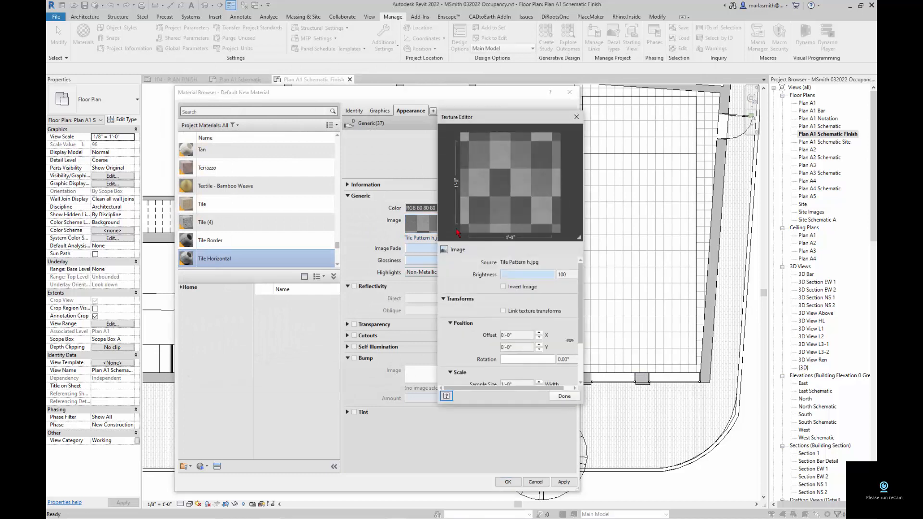
{"action": "left_click", "coordinate": [529, 333]}
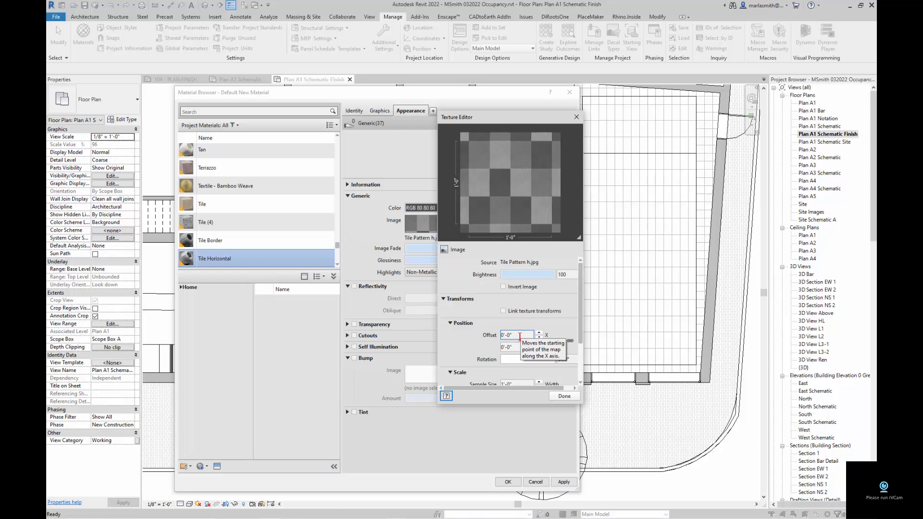
{"action": "double_click", "coordinate": [519, 335]}
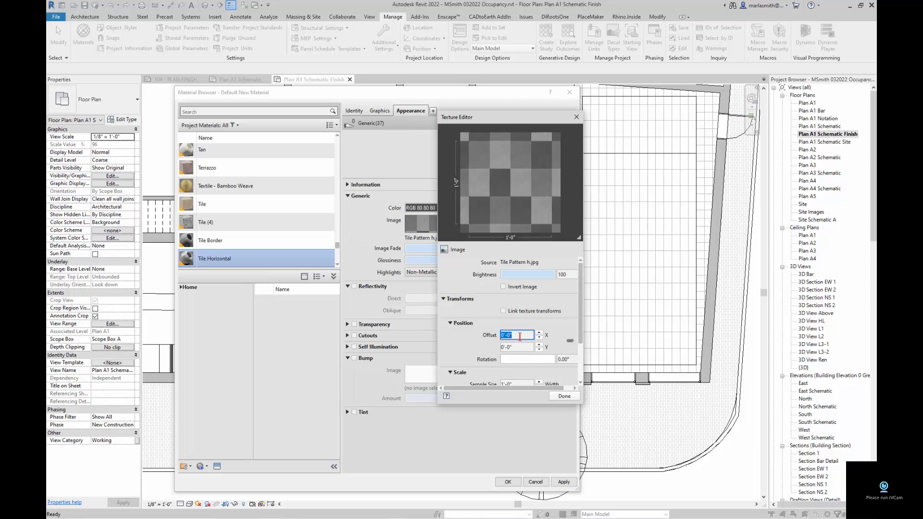
{"action": "scroll", "coordinate": [582, 298], "scroll_direction": "down", "scroll_amount": 2}
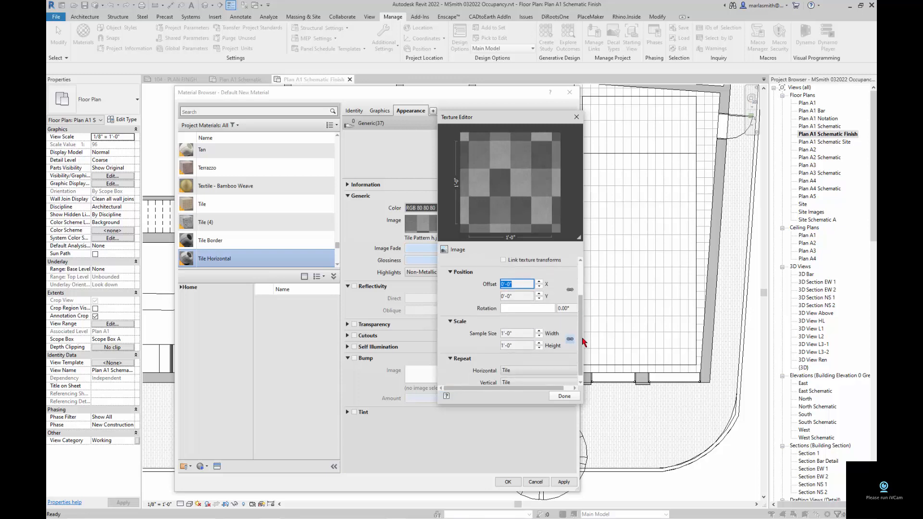
{"action": "double_click", "coordinate": [521, 331]}
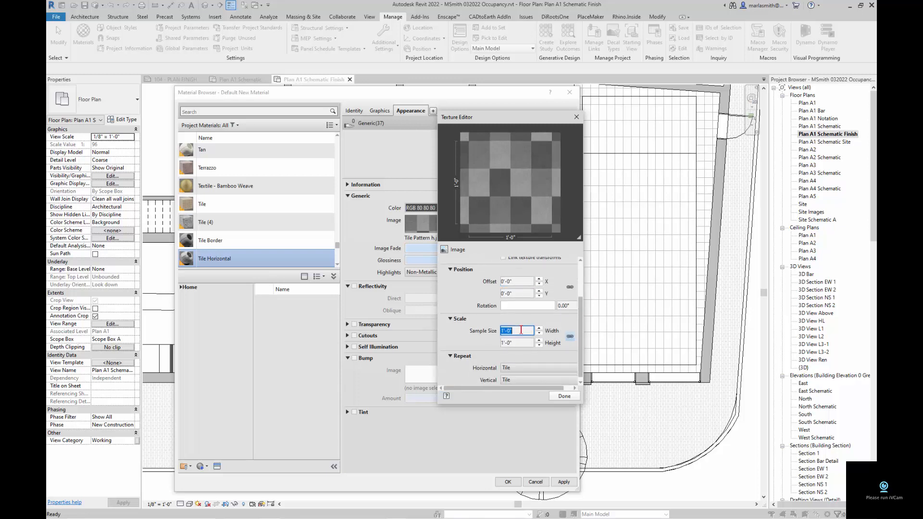
{"action": "type", "text": "8'"}
{"action": "key", "text": "Tab"}
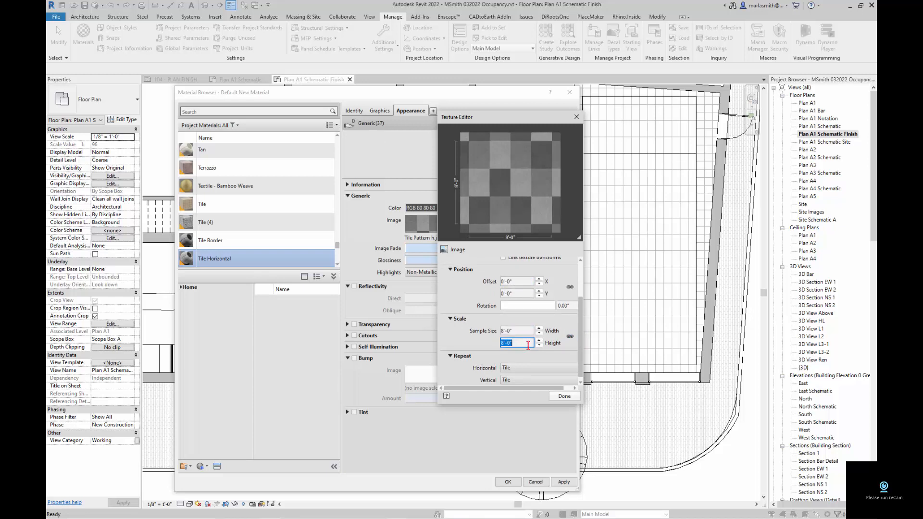
{"action": "type", "text": "3"}
{"action": "left_click", "coordinate": [529, 331]}
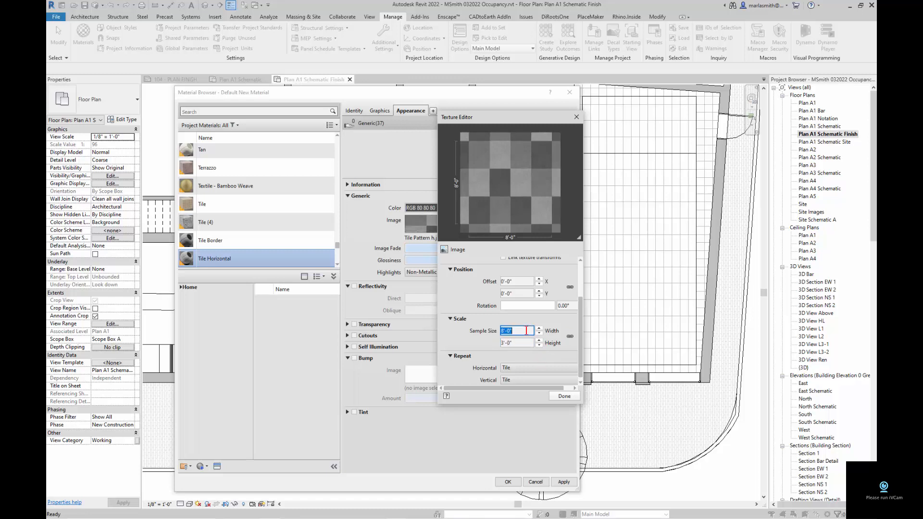
{"action": "left_click", "coordinate": [565, 398]}
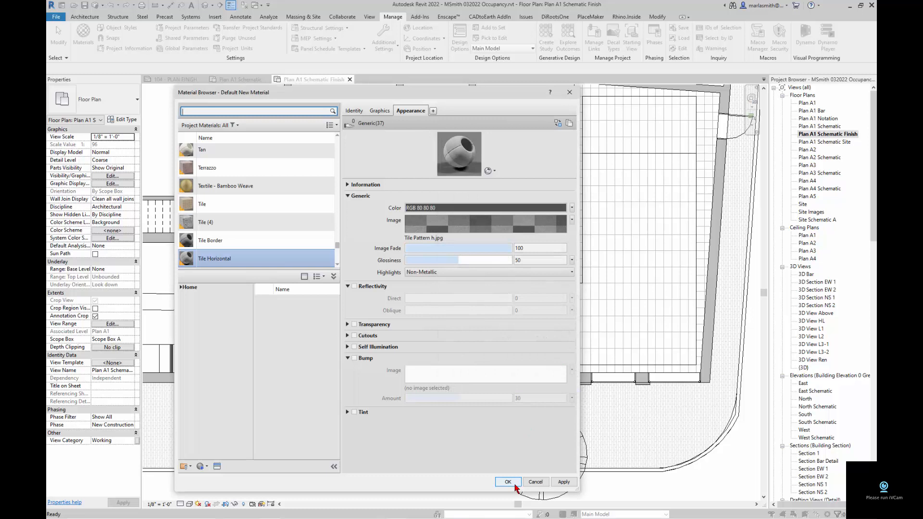
{"action": "left_click", "coordinate": [513, 483]}
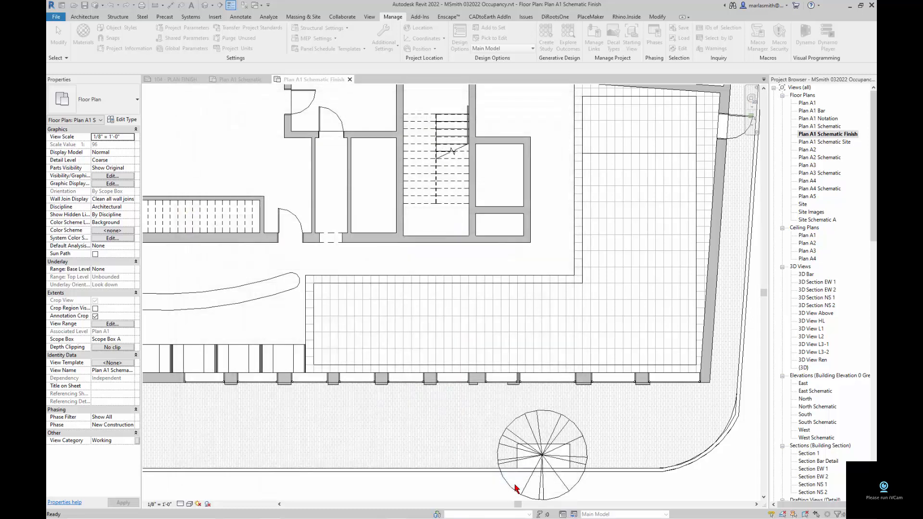
{"action": "key", "text": "a"}
{"action": "key", "text": "l"}
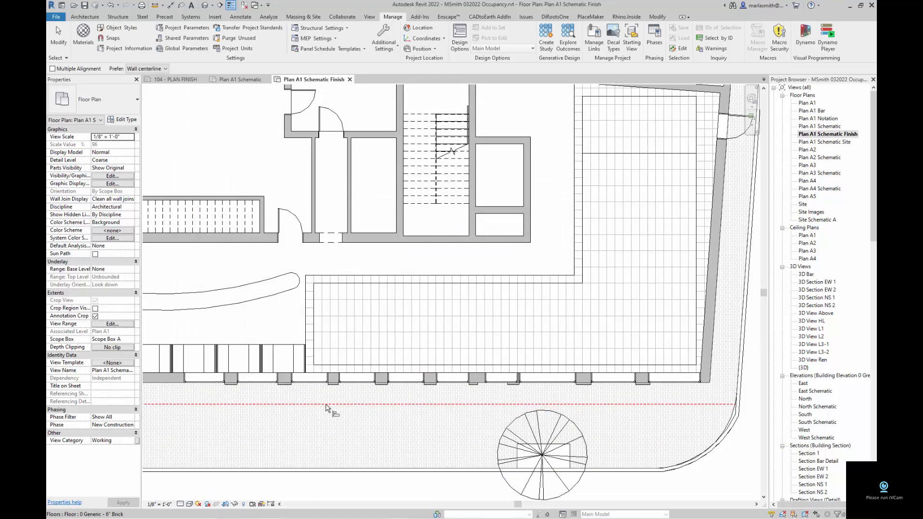
{"action": "key", "text": "Escape"}
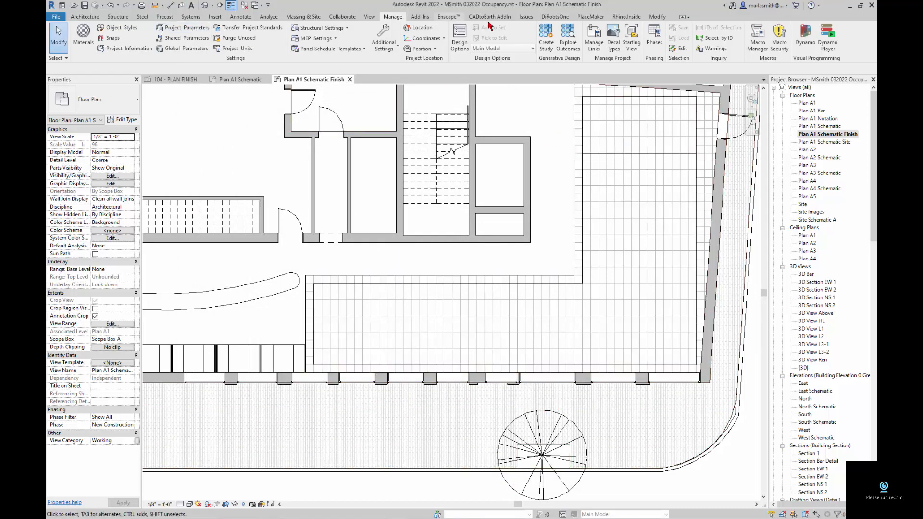
Step: Paint the upper floor region of the right wing with Tile Horizontal, and set the plan's visual style to Realistic
{"action": "left_click", "coordinate": [662, 19]}
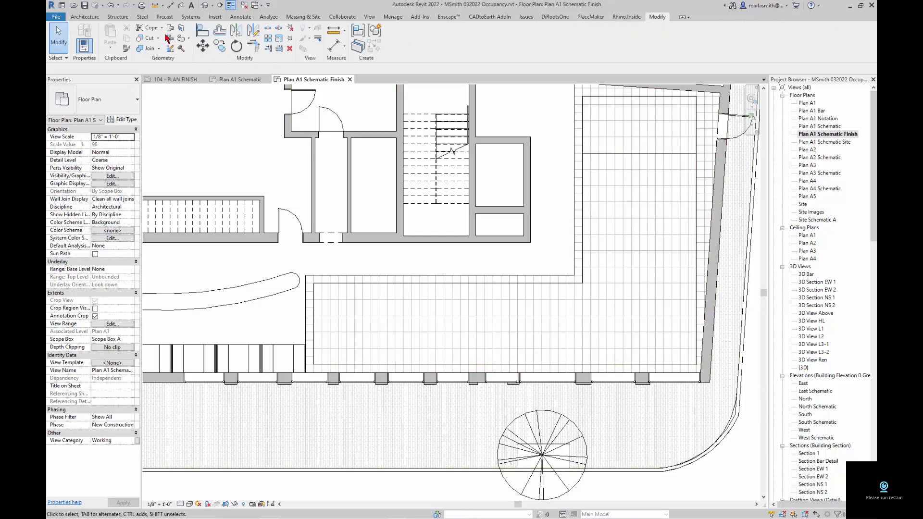
{"action": "left_click", "coordinate": [182, 49]}
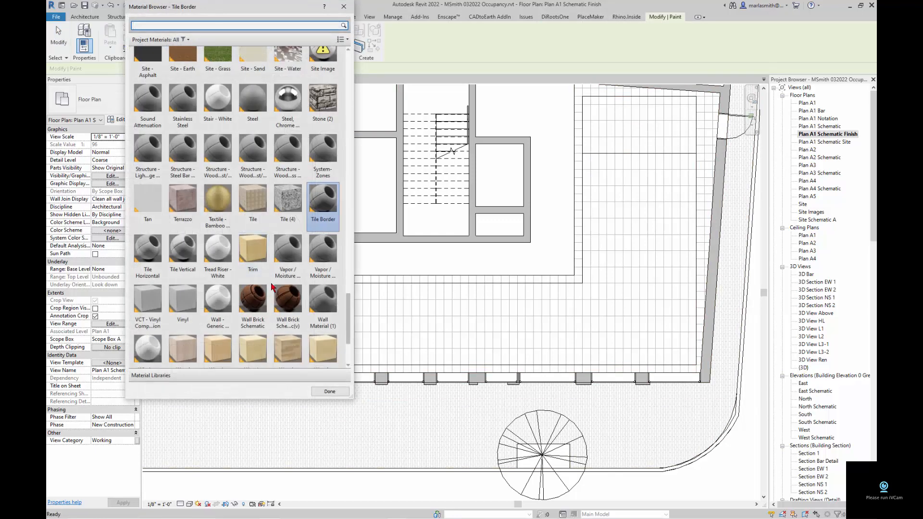
{"action": "left_click", "coordinate": [153, 257]}
{"action": "left_click", "coordinate": [631, 119]}
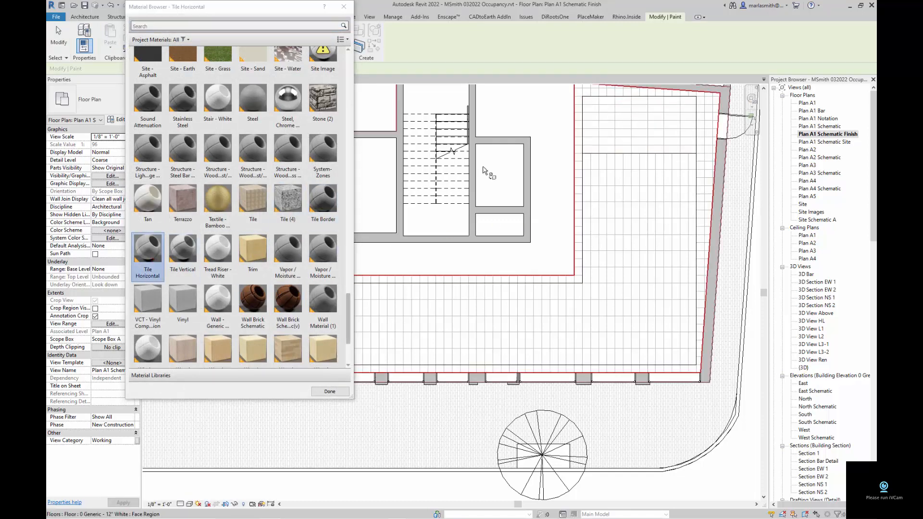
{"action": "left_click", "coordinate": [344, 7]}
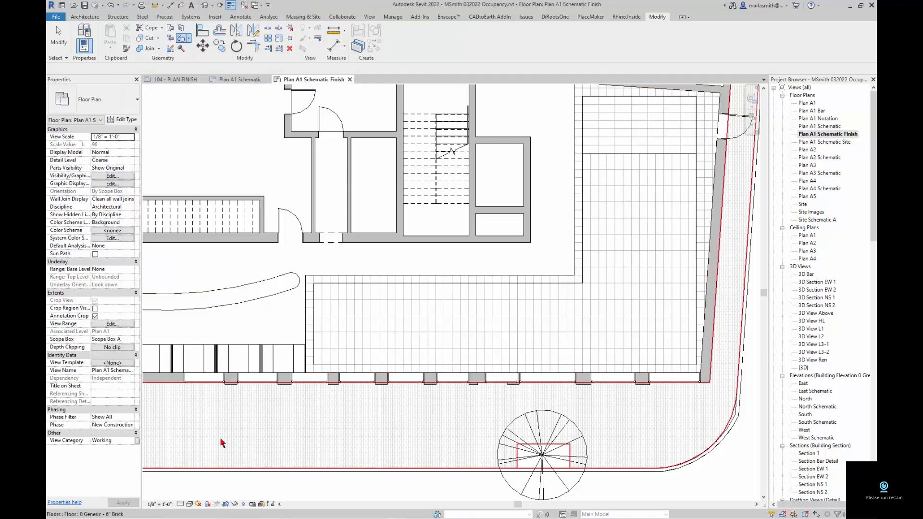
{"action": "left_click", "coordinate": [190, 504]}
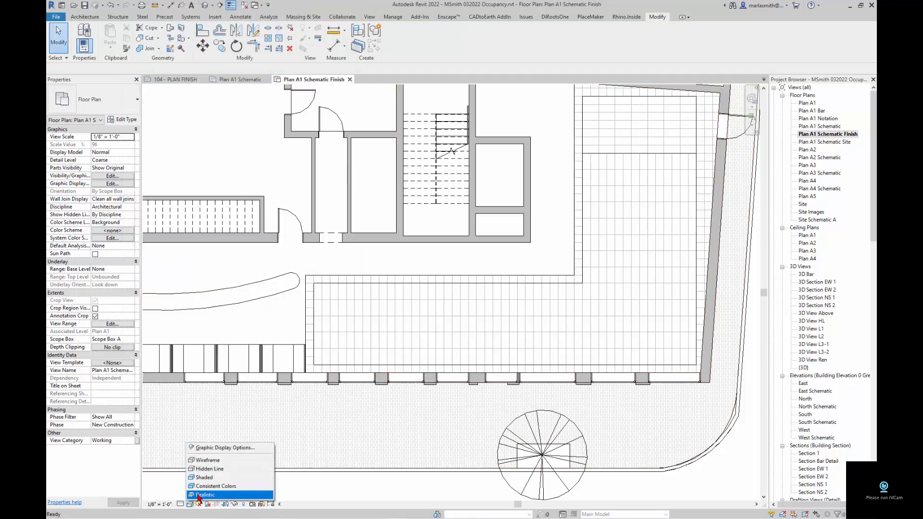
{"action": "left_click", "coordinate": [206, 495]}
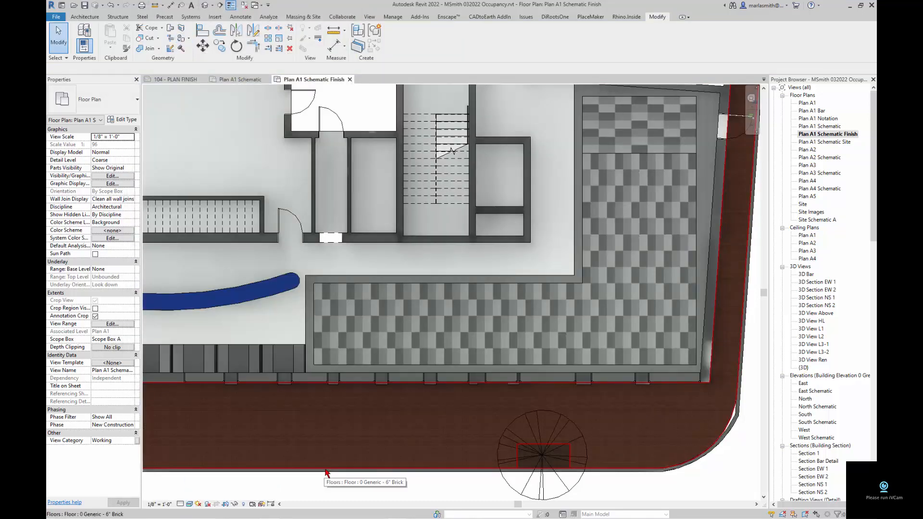